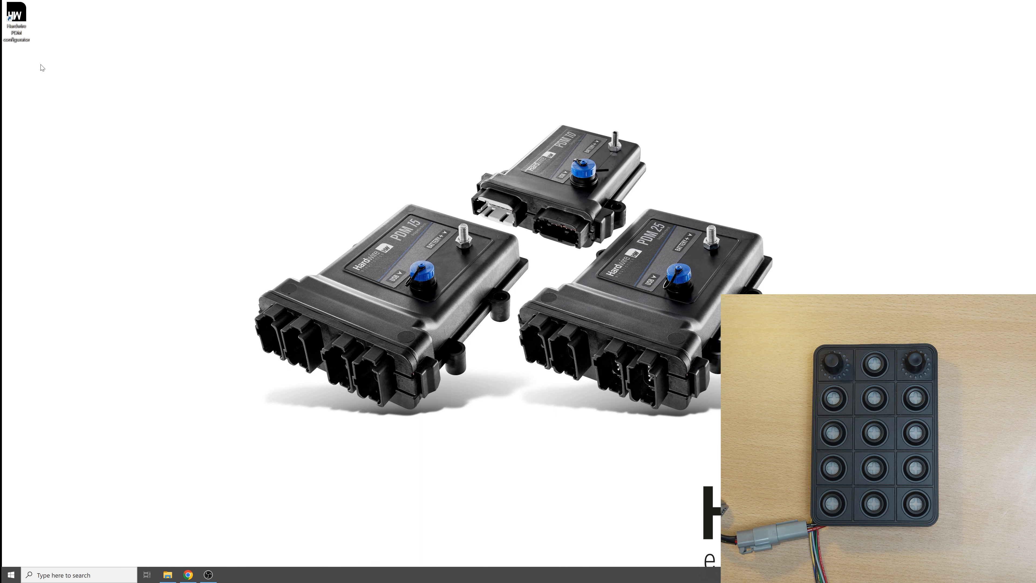
# Step: Launch the Hardwire PDM Configurator, search for USB devices and connect to the PDM over USB
pyautogui.doubleClick(17, 22)
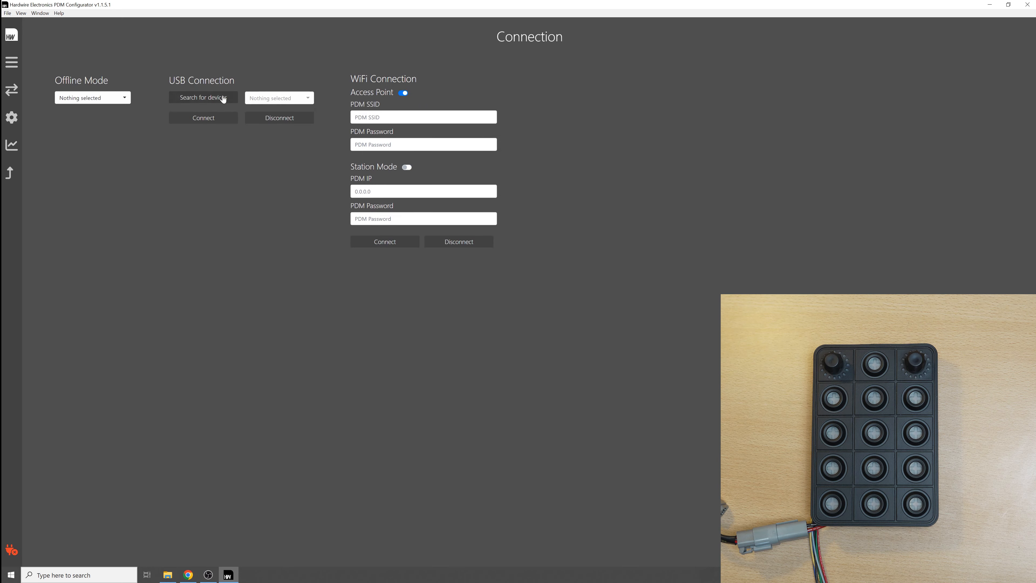
pyautogui.click(219, 98)
pyautogui.click(215, 119)
# Step: Set the CAN Bus 1 speed to 125 kbit/s in the general configuration and send the configuration to the PDM
pyautogui.click(18, 62)
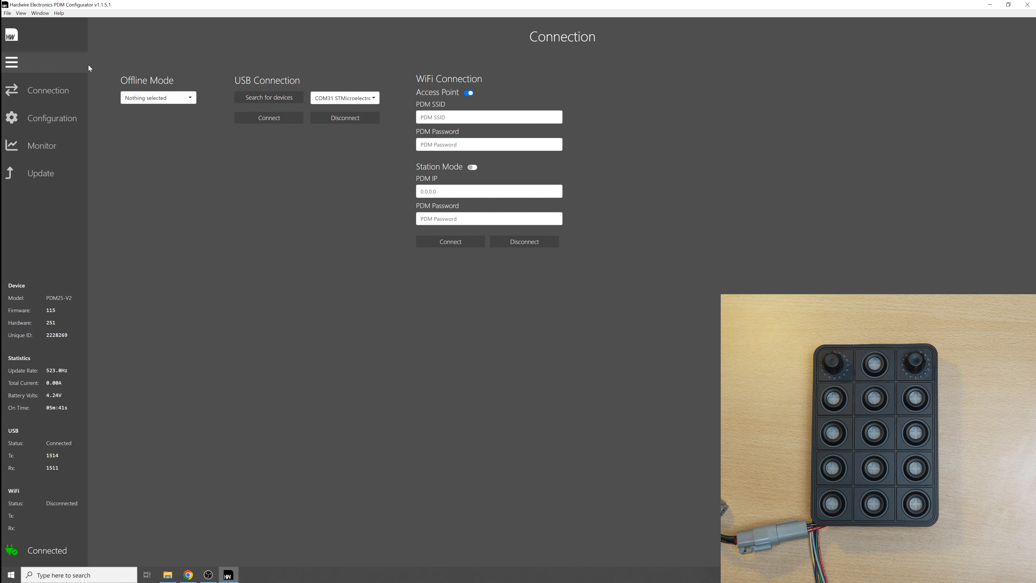
pyautogui.click(67, 119)
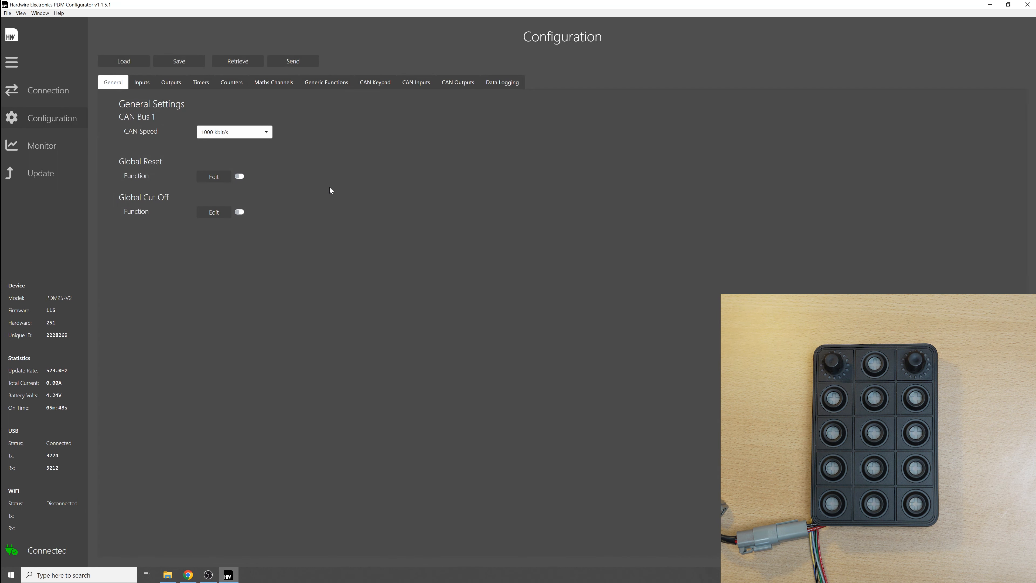
pyautogui.click(256, 133)
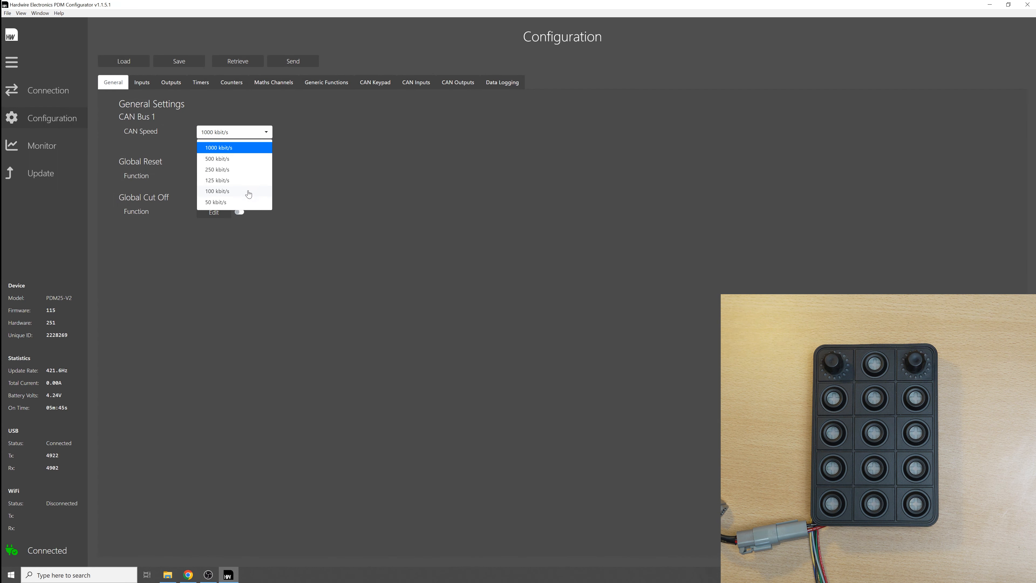
pyautogui.click(240, 181)
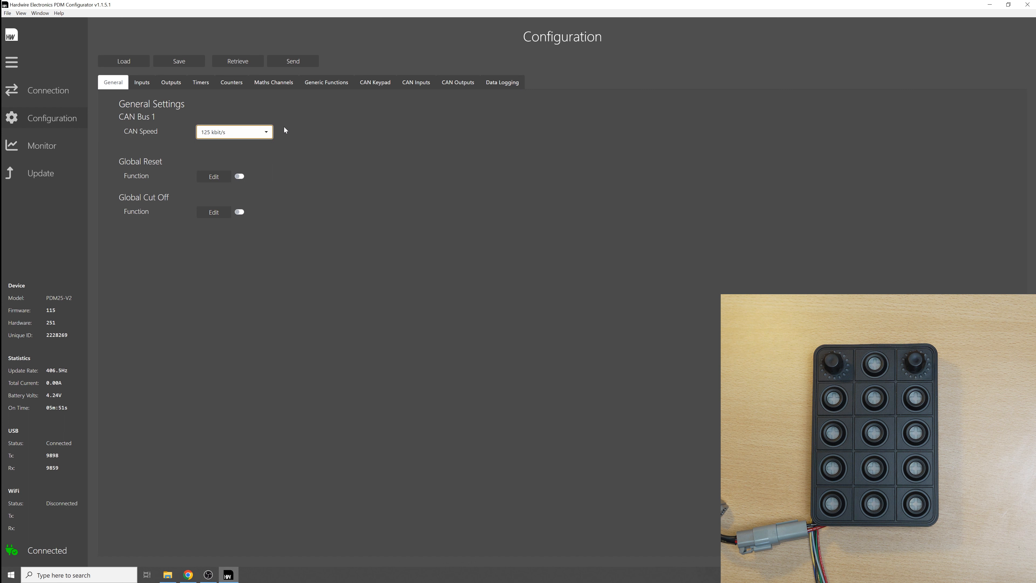
pyautogui.click(300, 61)
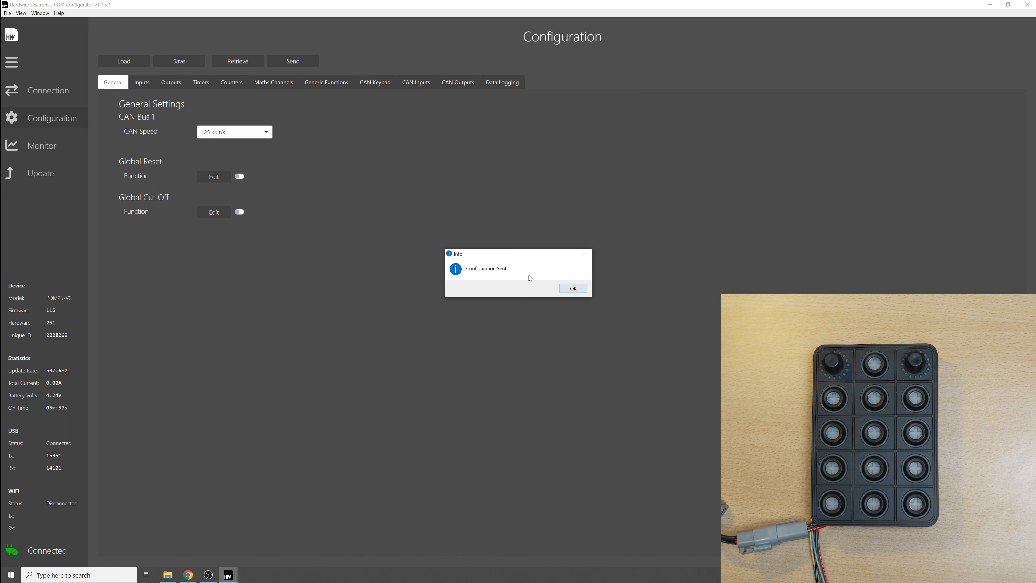
pyautogui.click(572, 288)
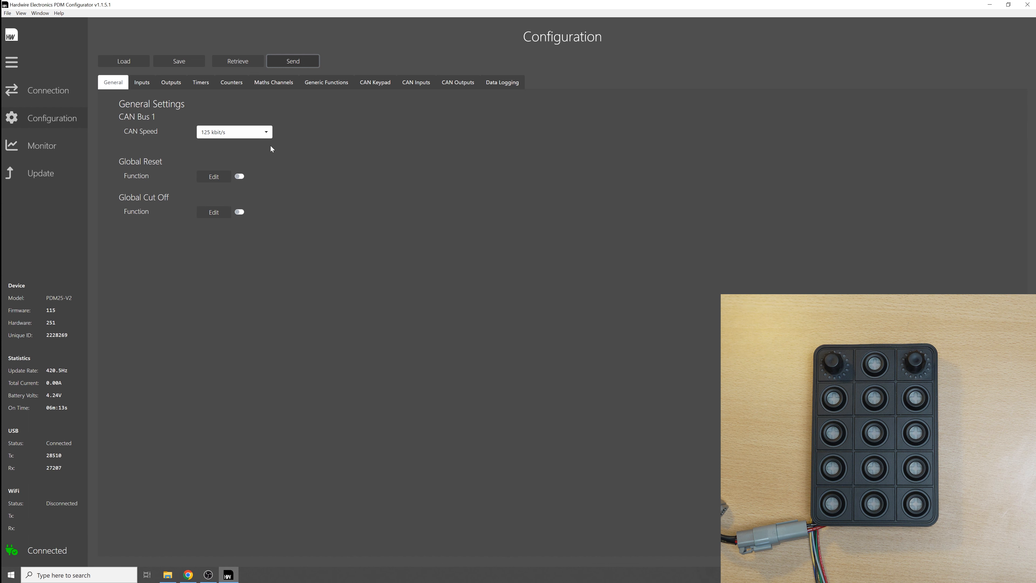
# Step: Start the CAN Bus Analyser in the Monitor section to capture the keypad's messages
pyautogui.click(69, 145)
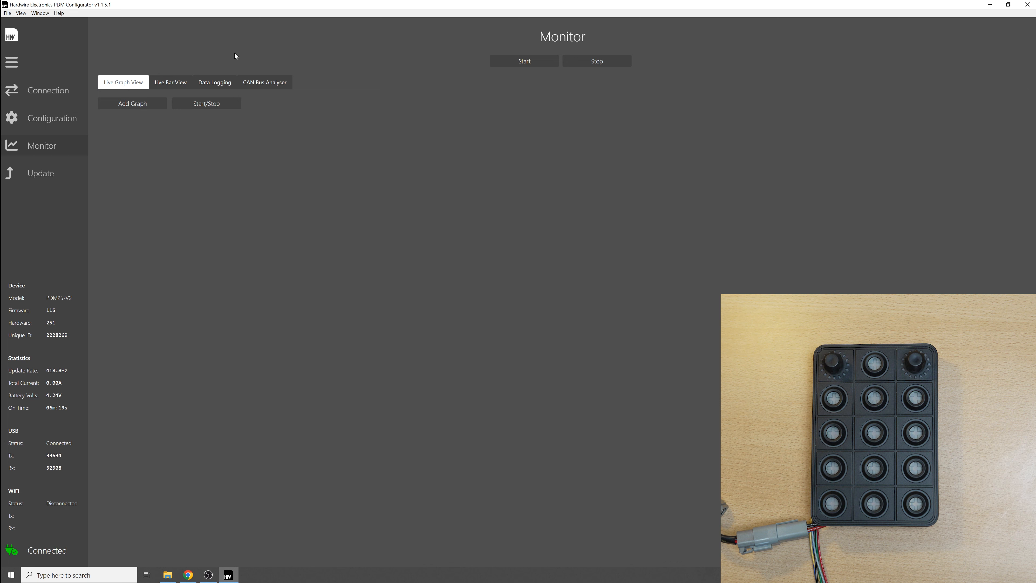
pyautogui.click(263, 87)
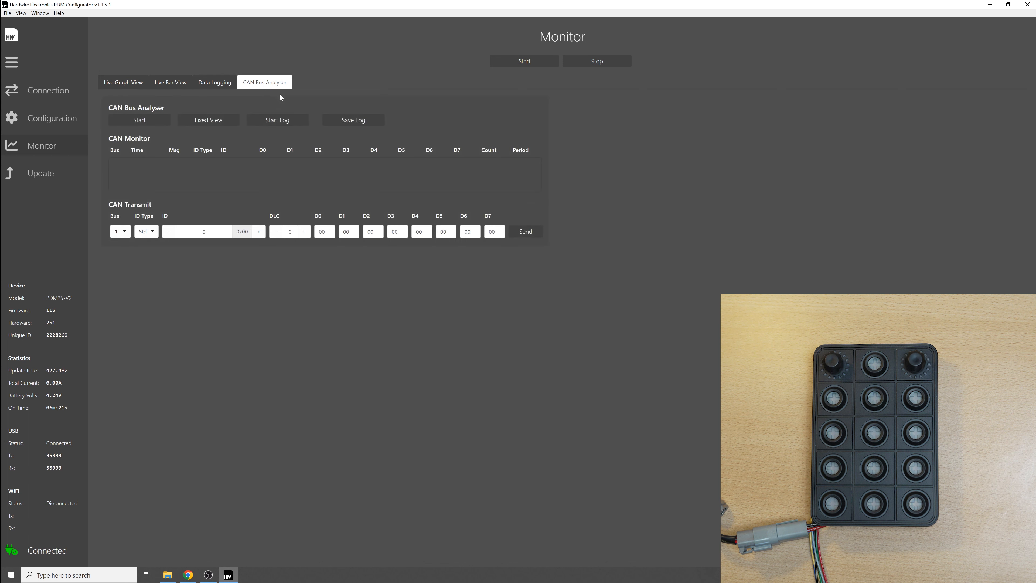
pyautogui.click(151, 123)
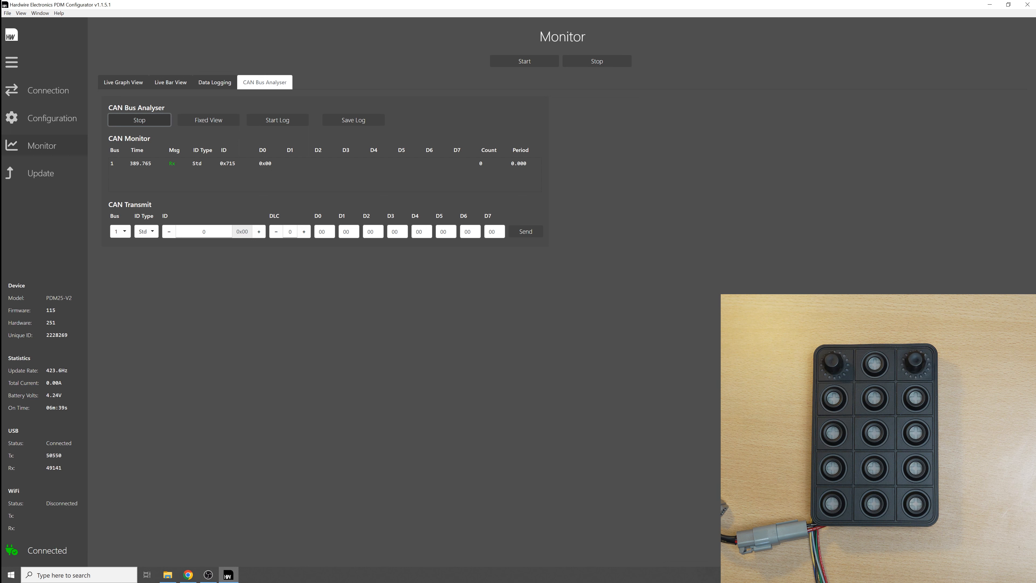
# Step: Convert hexadecimal 15, the last two digits of the received message ID, to decimal in Calculator's Programmer mode
pyautogui.moveTo(229, 164); pyautogui.dragTo(236, 164)
pyautogui.click(238, 167)
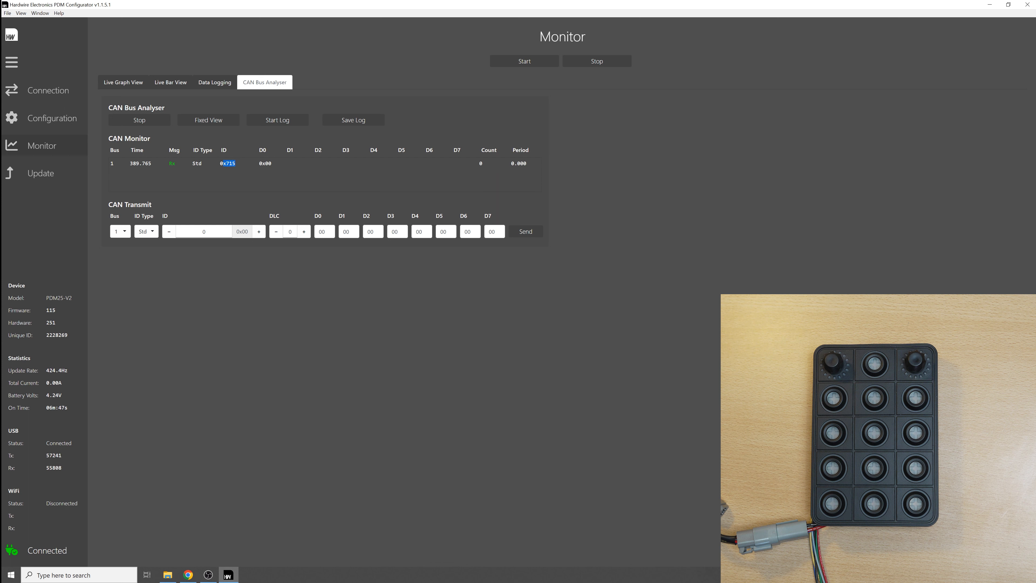
pyautogui.click(235, 165)
pyautogui.press('XF86Calculator')
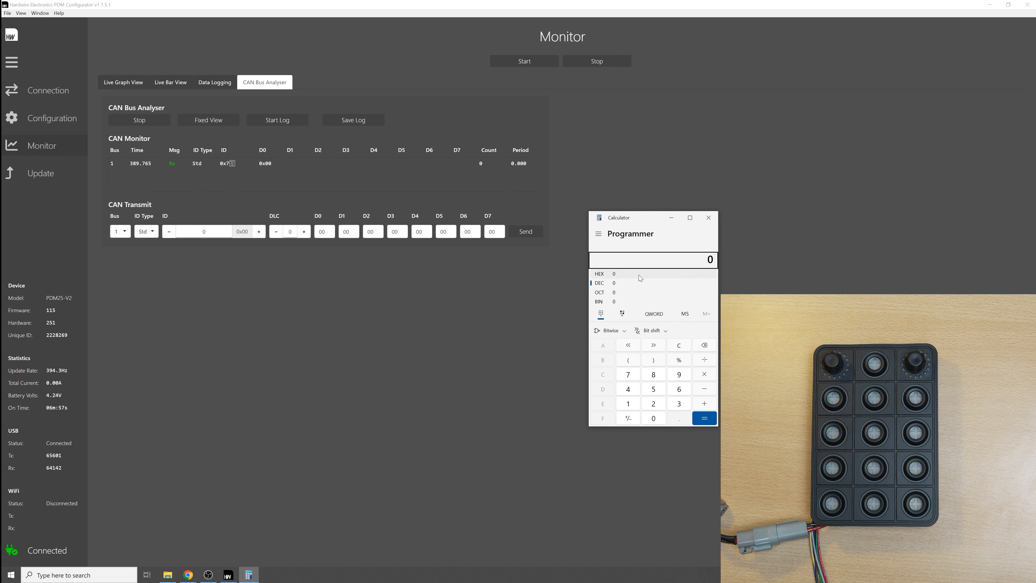
pyautogui.moveTo(629, 220); pyautogui.dragTo(611, 217)
pyautogui.click(602, 271)
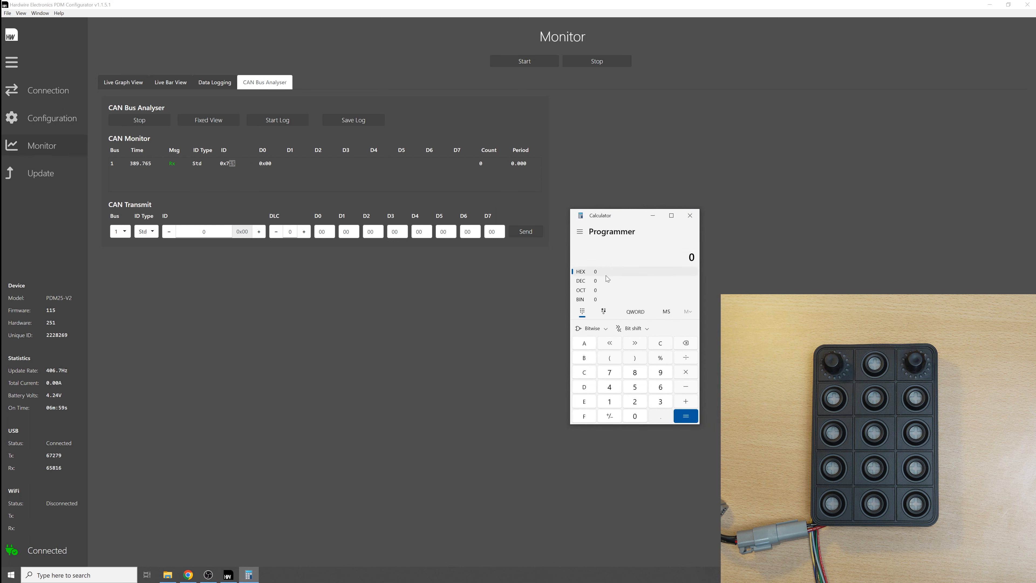
pyautogui.click(609, 402)
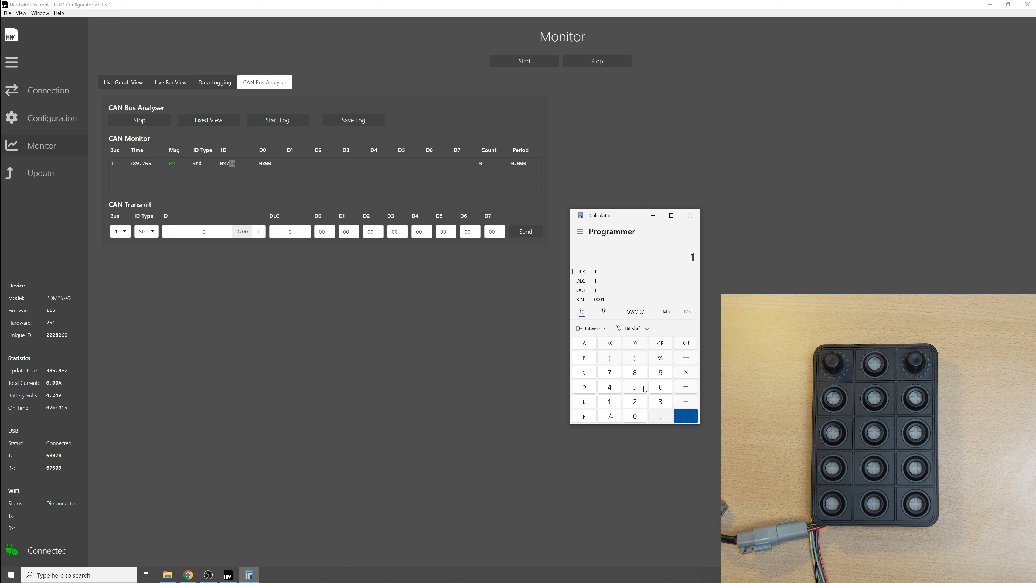
pyautogui.click(644, 386)
pyautogui.click(630, 191)
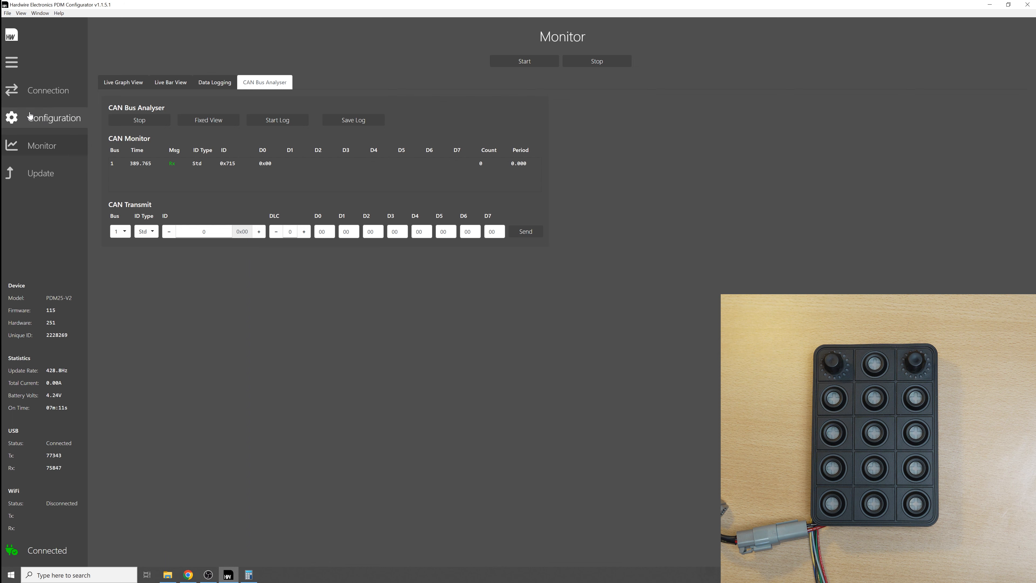
# Step: Set the ID of CAN Bus 1 Keypad 1 to 21 in the CAN keypad configuration
pyautogui.click(52, 118)
pyautogui.click(373, 83)
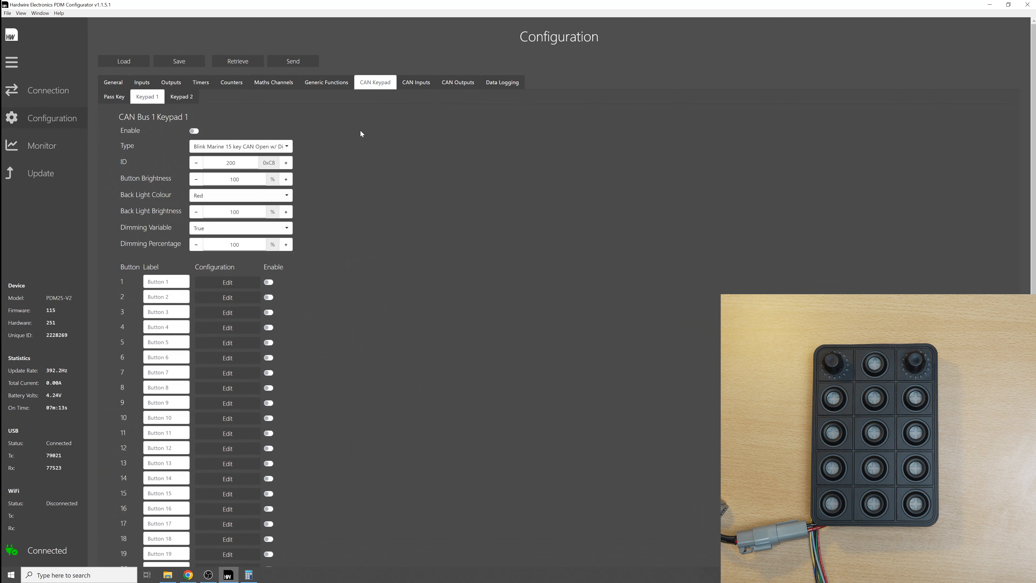
pyautogui.doubleClick(232, 163)
pyautogui.write('21')
pyautogui.press('Return')
# Step: Examine the baud rate set message and its identifier under Object 2010h in the Blink keypad PDF in Chrome
pyautogui.click(45, 152)
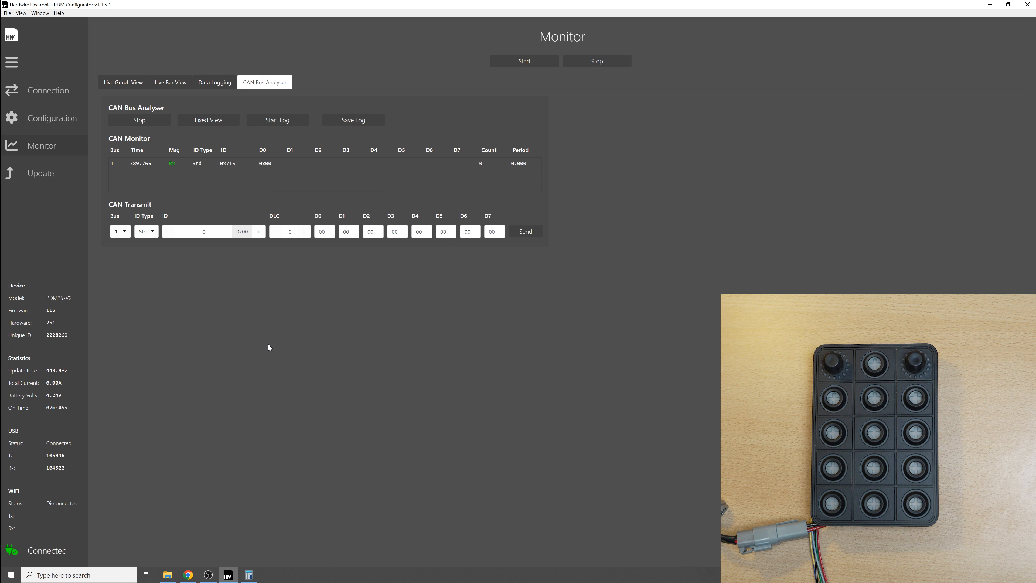
pyautogui.click(188, 575)
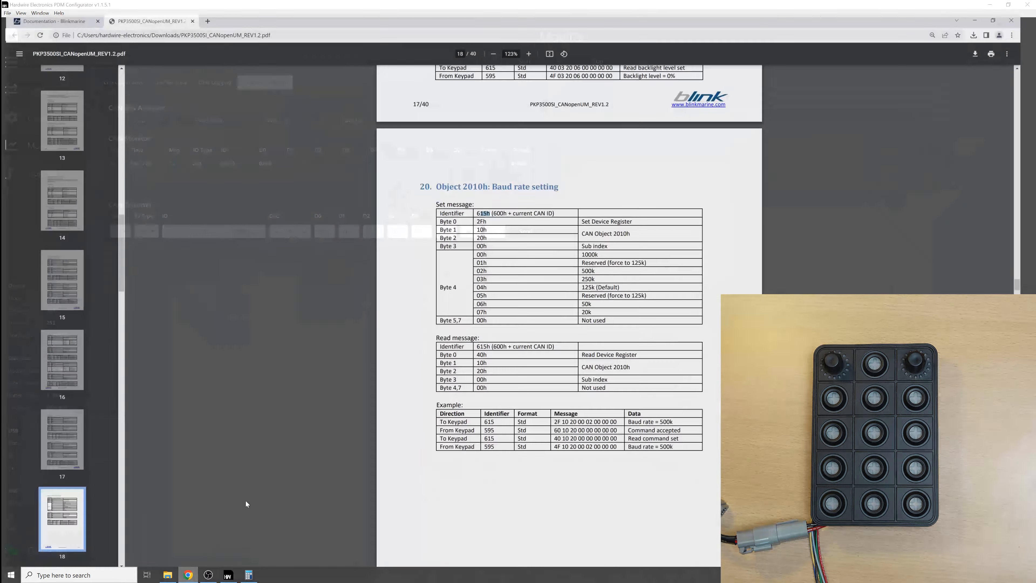
pyautogui.scroll(6, 403, 186)
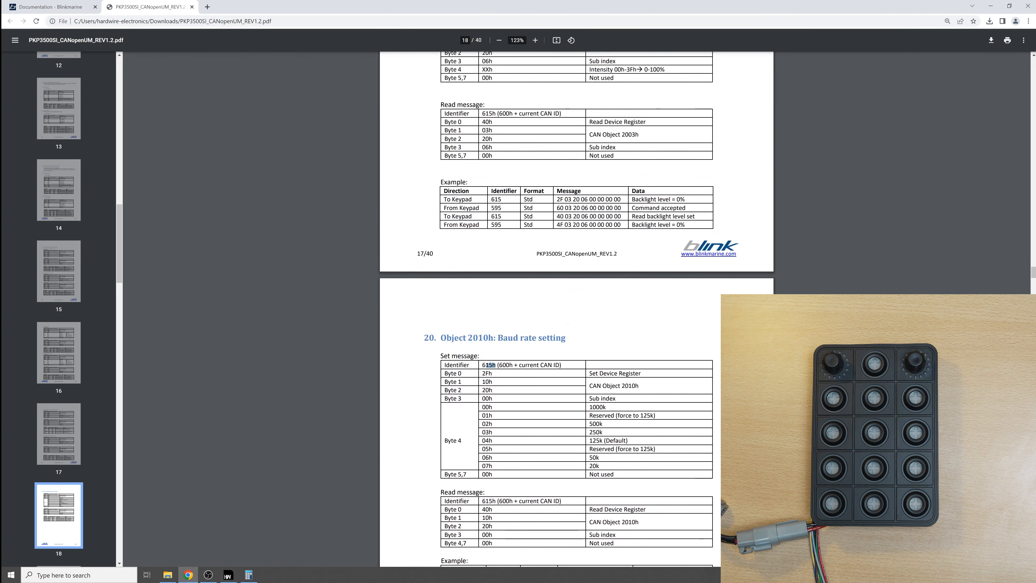
pyautogui.scroll(-5, 309, 135)
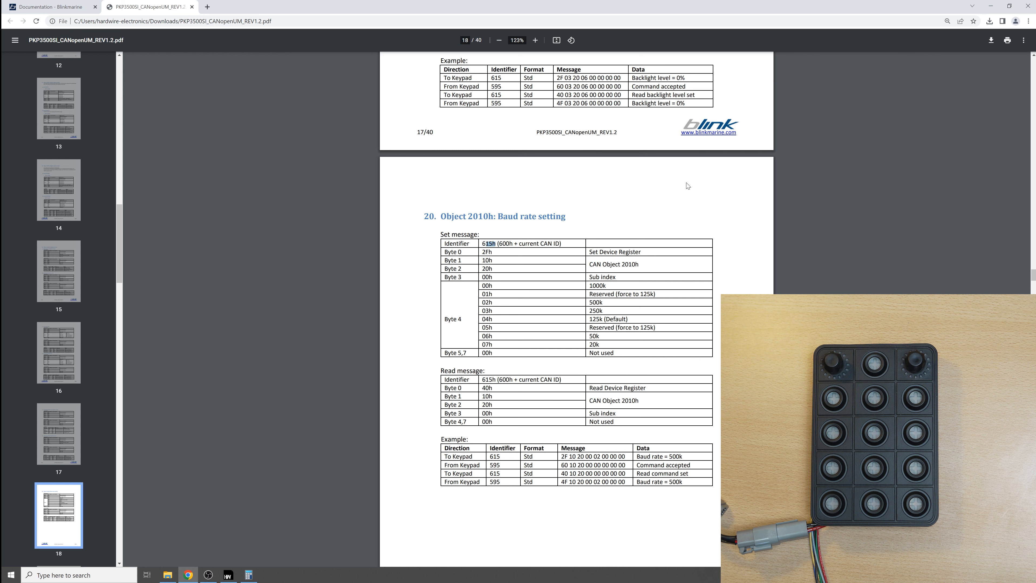
pyautogui.scroll(3, 589, 162)
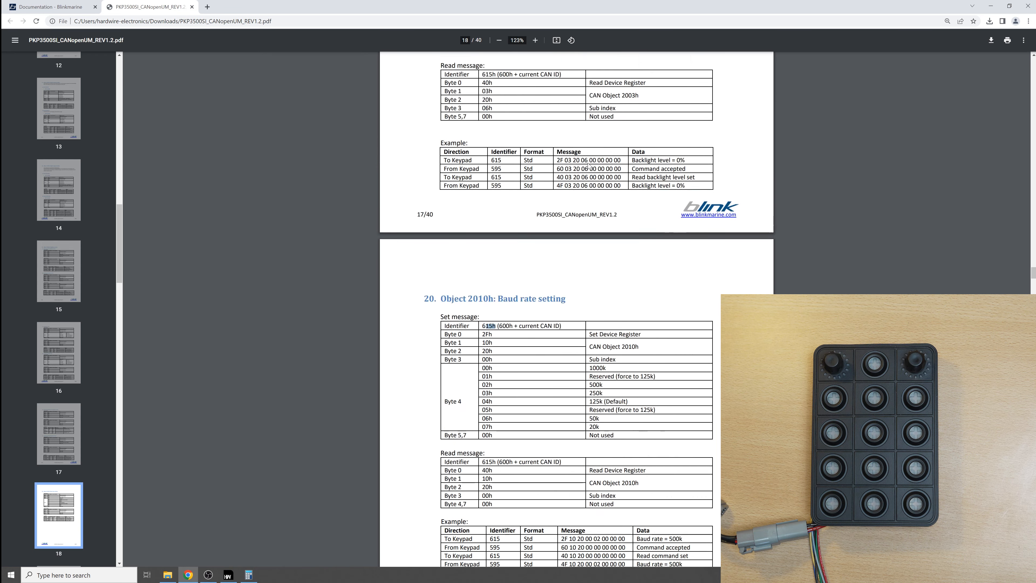
pyautogui.scroll(-3, 541, 200)
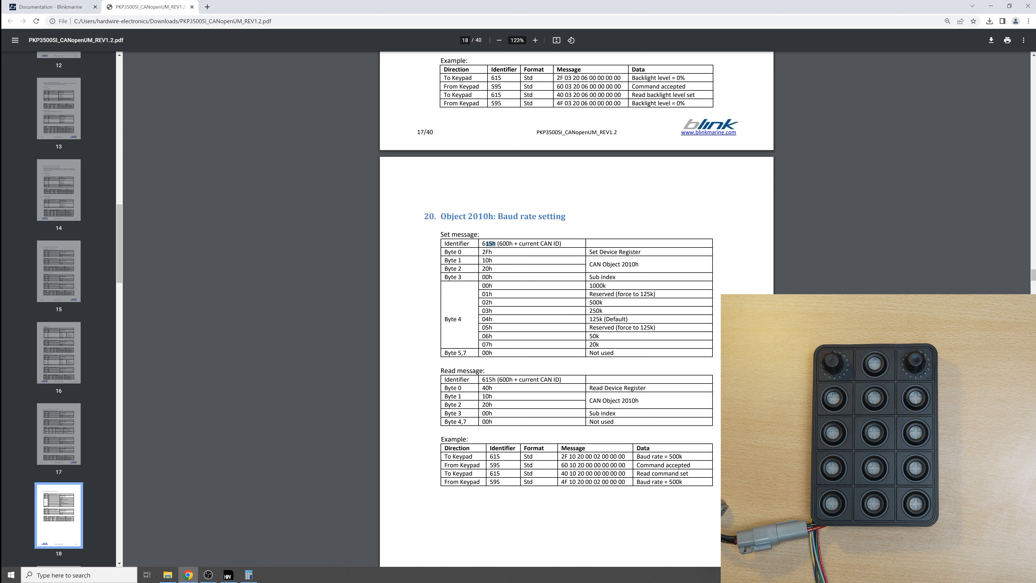
pyautogui.moveTo(440, 234); pyautogui.dragTo(644, 328)
pyautogui.click(683, 359)
pyautogui.moveTo(463, 244); pyautogui.dragTo(507, 243)
pyautogui.click(572, 243)
# Step: Return to the PDM Configurator and convert the hexadecimal identifier 615 to decimal in Calculator
pyautogui.click(228, 579)
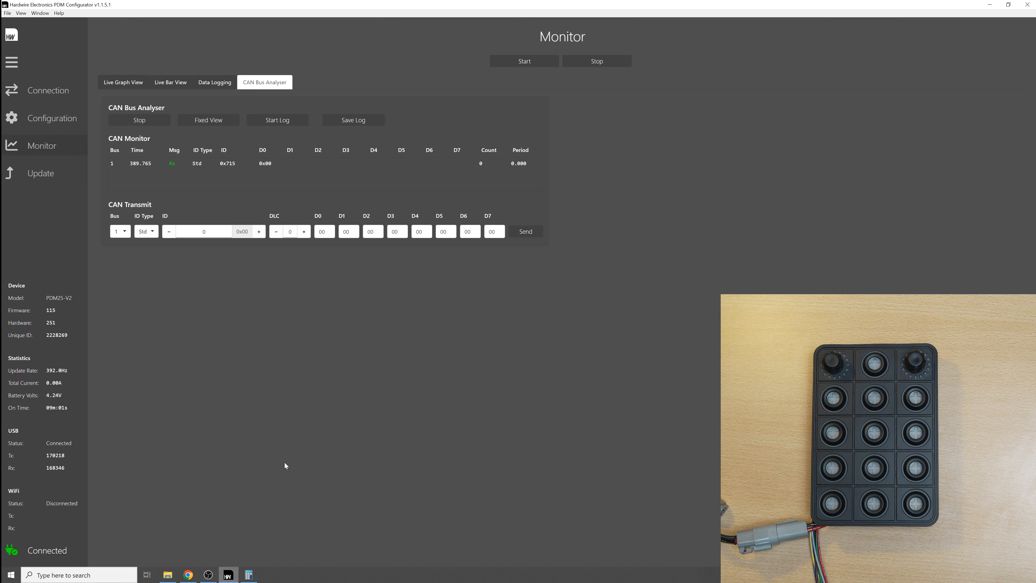
pyautogui.click(248, 575)
pyautogui.click(658, 343)
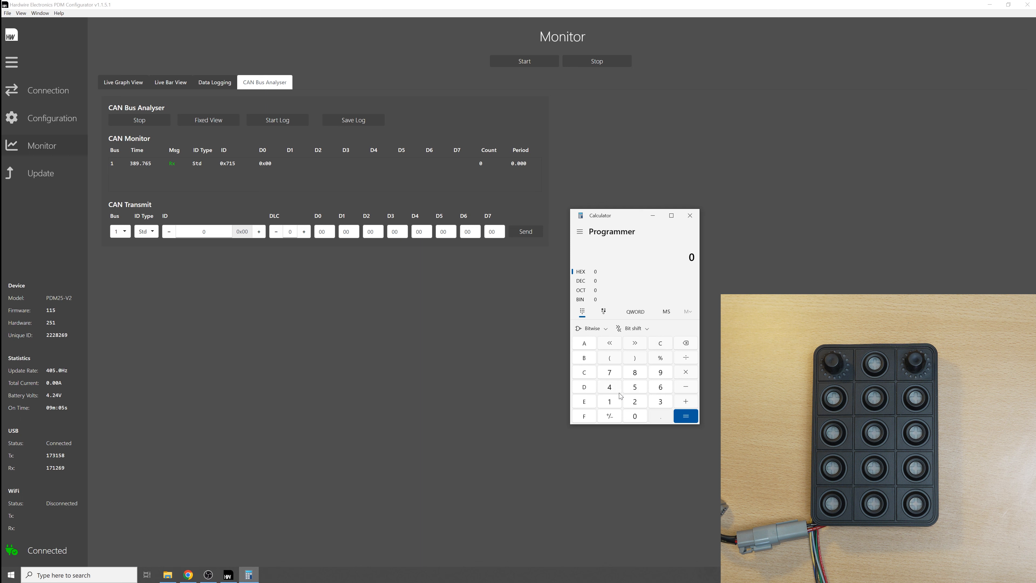
pyautogui.click(658, 386)
pyautogui.click(614, 399)
pyautogui.click(638, 387)
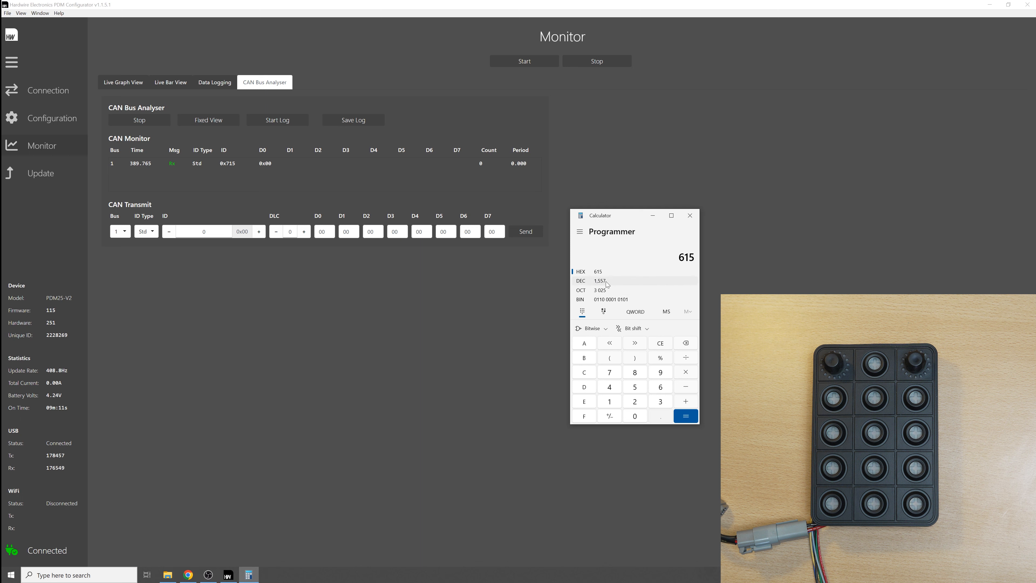
# Step: Set the CAN Transmit message ID to 1,557 in the PDM Configurator's CAN Bus Analyser
pyautogui.click(245, 236)
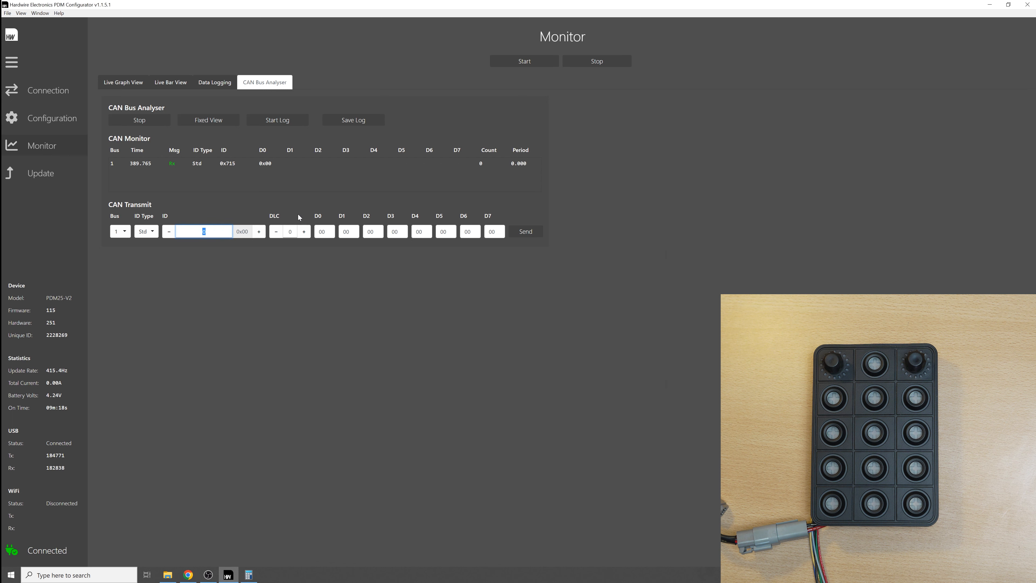
pyautogui.write('1,557')
pyautogui.press('Return')
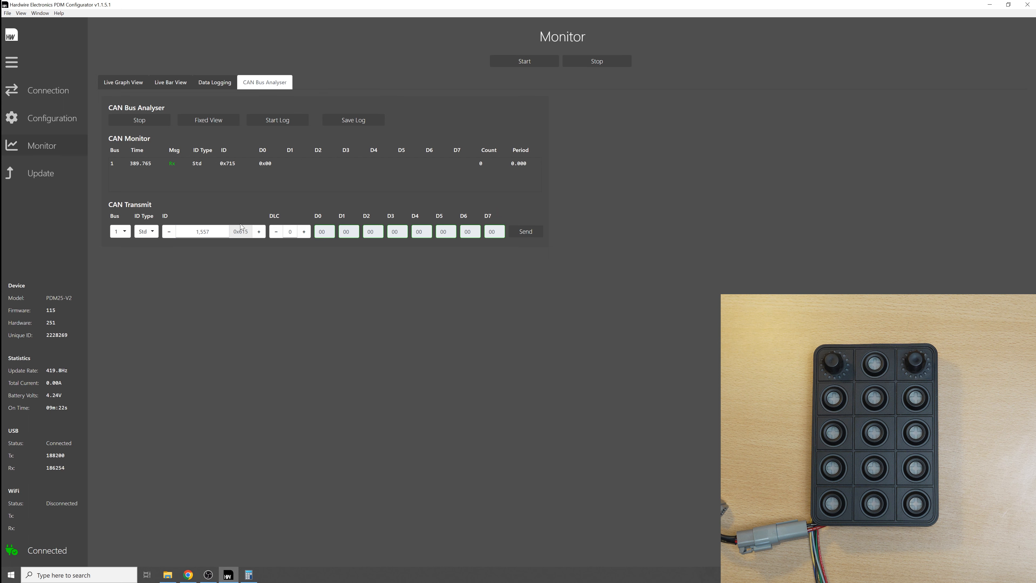
# Step: Check the message length in the keypad PDF and set the CAN Transmit DLC to 8 in the PDM Configurator
pyautogui.click(188, 575)
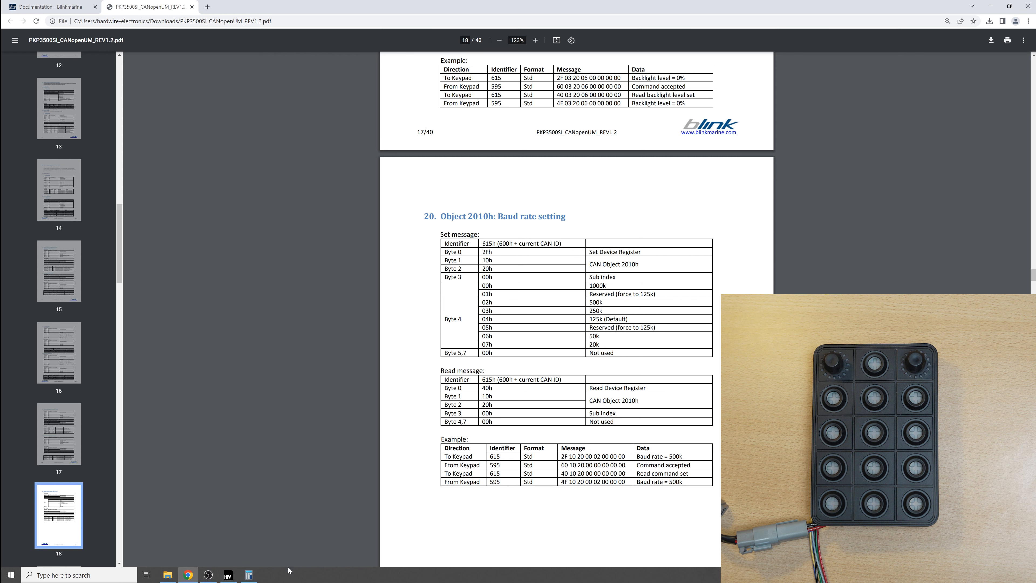
pyautogui.click(228, 575)
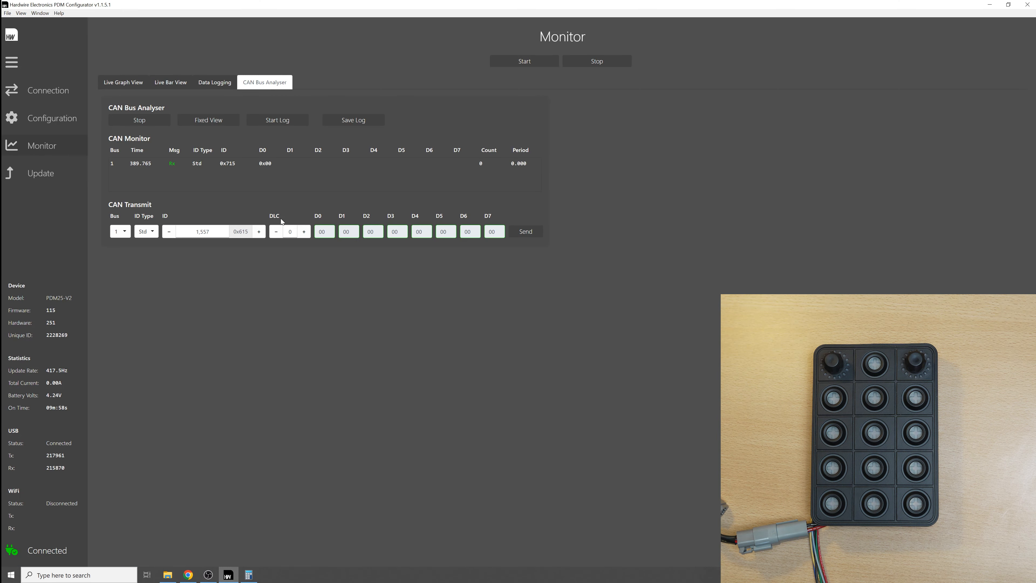
pyautogui.click(304, 232)
pyautogui.click(304, 232)
pyautogui.click(304, 232)
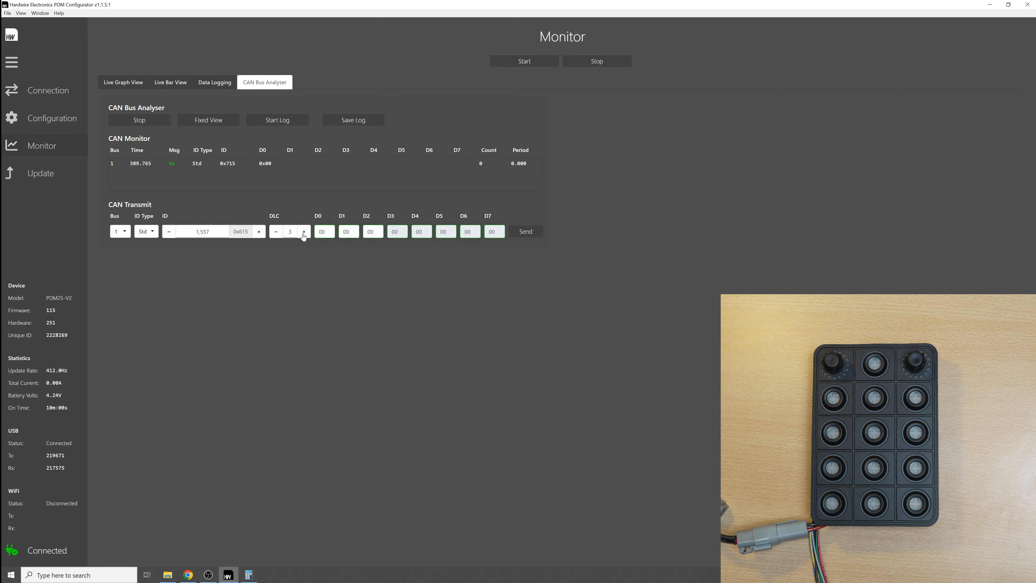
pyautogui.click(304, 231)
pyautogui.click(304, 231)
pyautogui.click(304, 231)
pyautogui.click(304, 232)
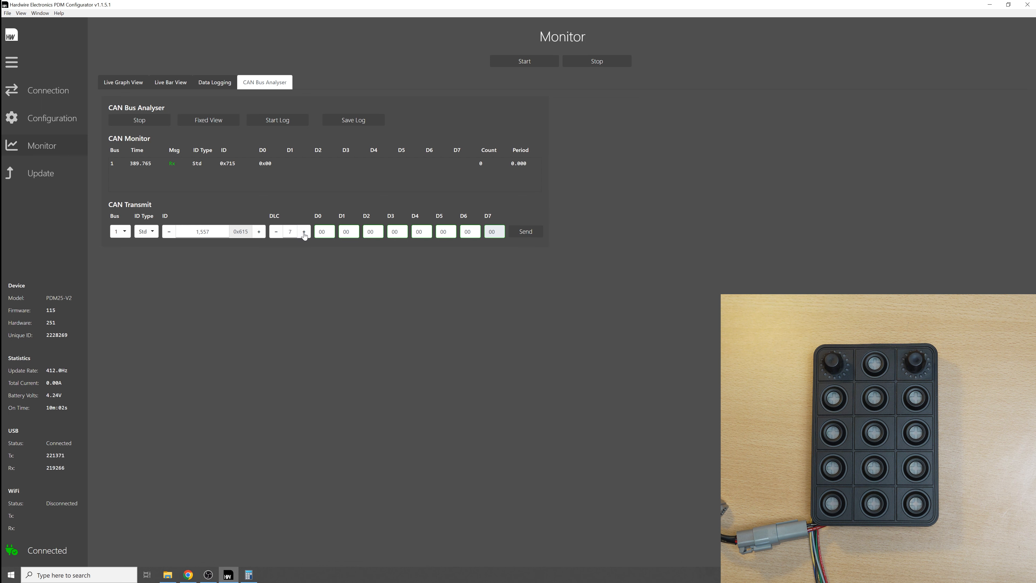
pyautogui.click(303, 232)
# Step: Look up byte 0 of the baud rate set message in the PDF and set transmit byte D0 to 2F
pyautogui.click(188, 575)
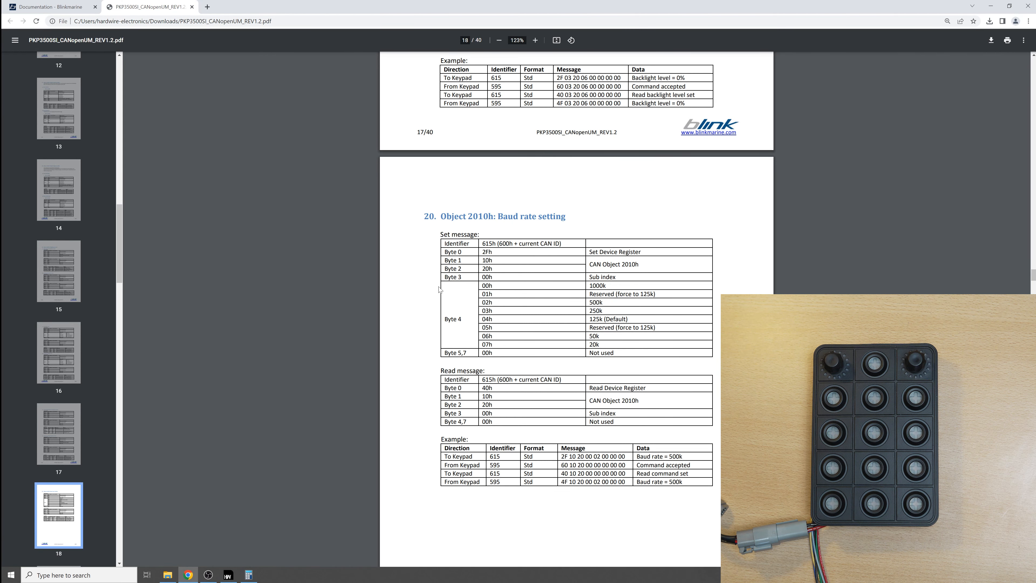
pyautogui.click(226, 572)
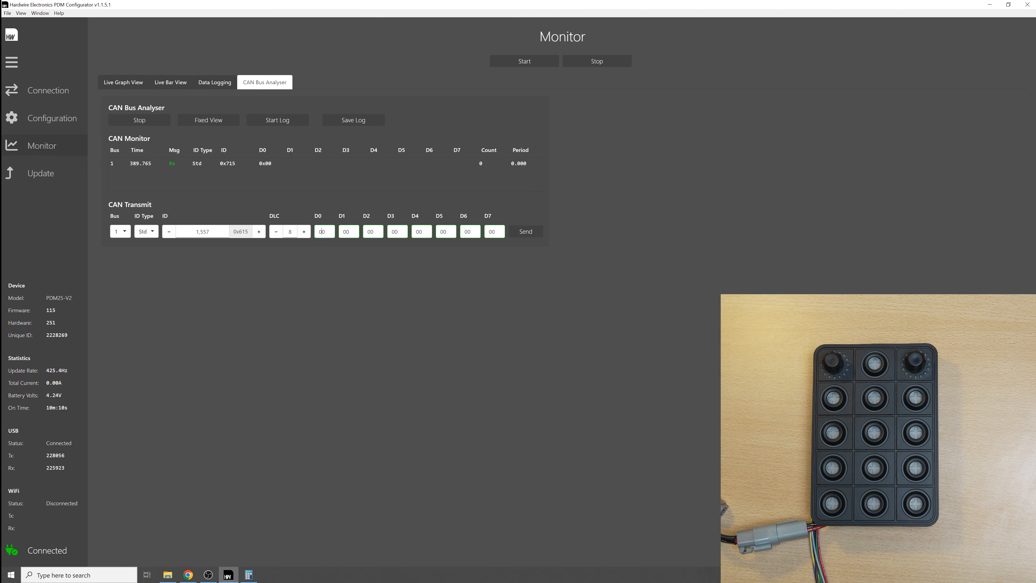
pyautogui.doubleClick(322, 231)
pyautogui.write('2F')
# Step: Look up byte 1 of the baud rate set message in the keypad PDF and set transmit byte D1 to 10 in the PDM Configurator
pyautogui.click(188, 575)
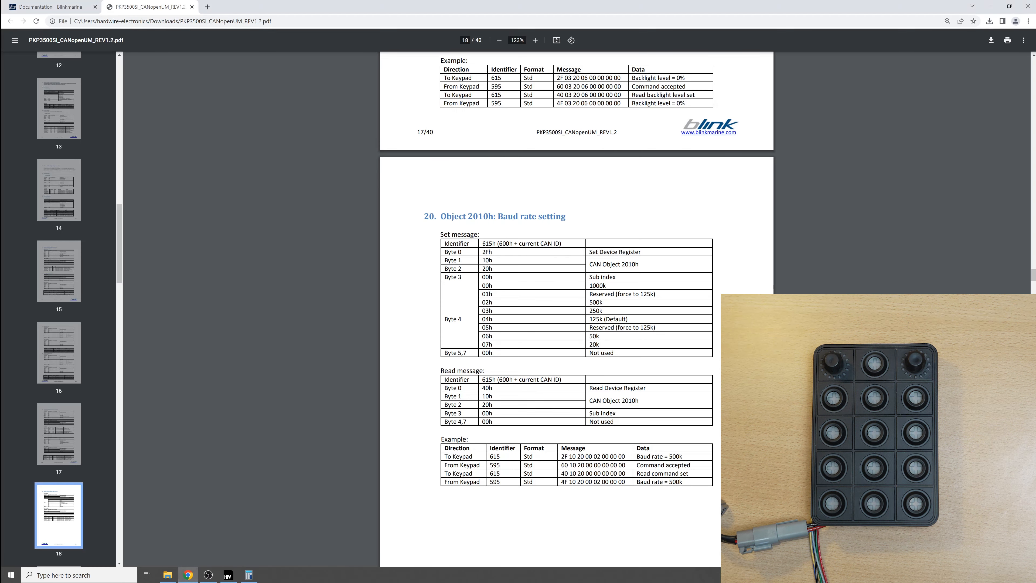
pyautogui.moveTo(482, 268); pyautogui.dragTo(489, 260)
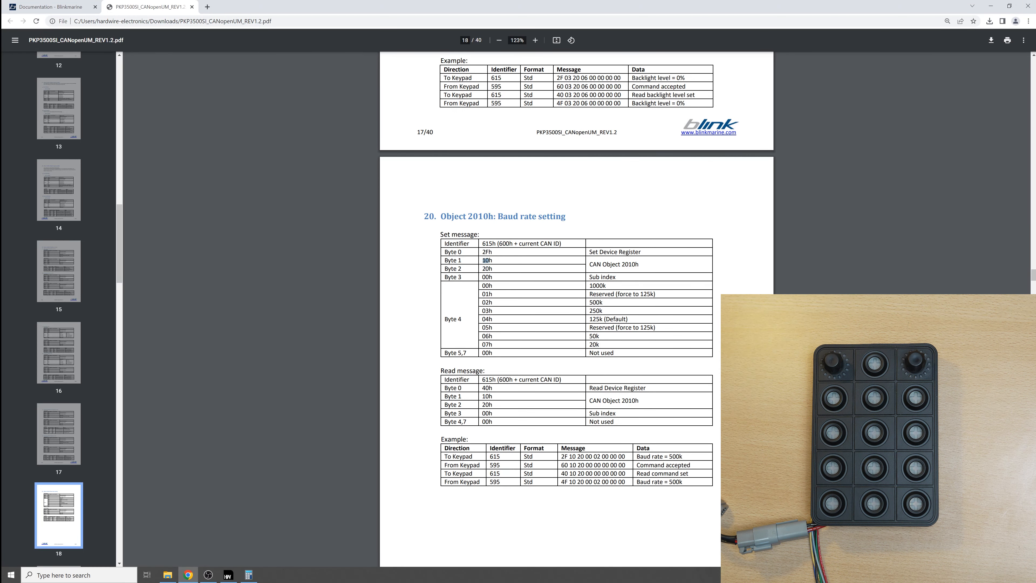
pyautogui.click(228, 575)
pyautogui.write('10')
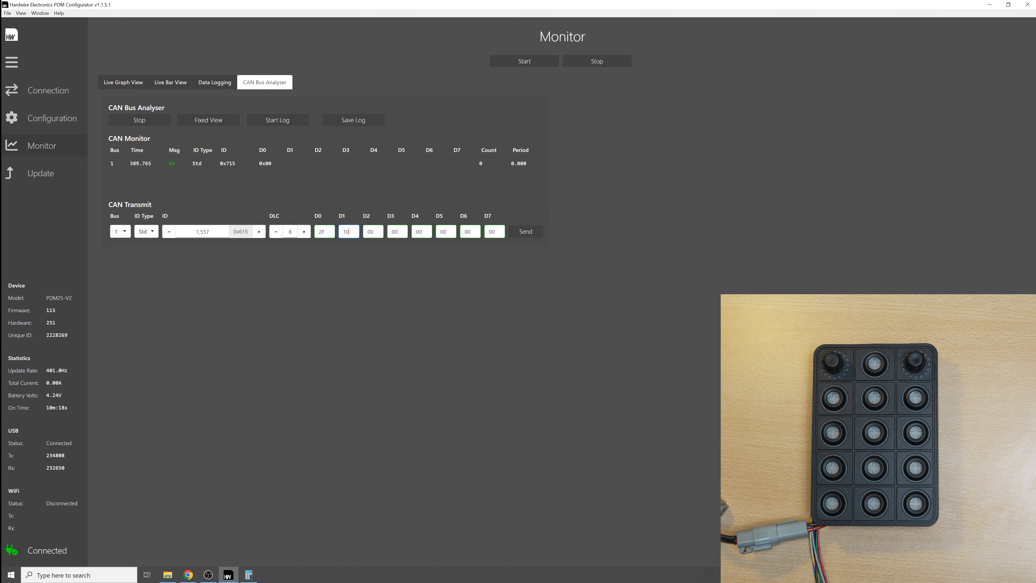
# Step: Look up byte 2 of the set message in the PDF and set transmit byte D2 to 20 in the PDM Configurator
pyautogui.click(188, 576)
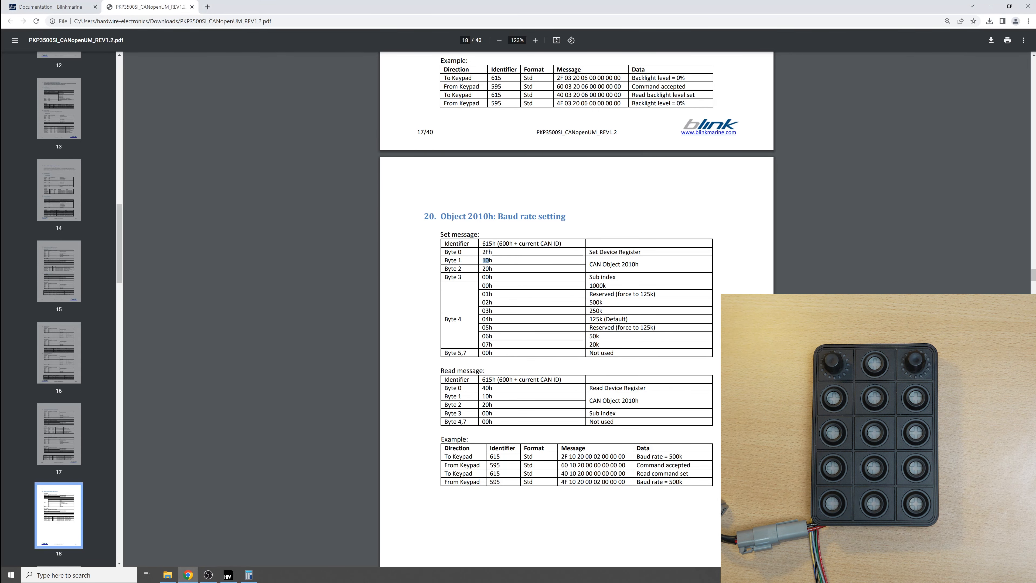
pyautogui.click(228, 576)
pyautogui.click(379, 231)
pyautogui.doubleClick(368, 231)
pyautogui.write('20')
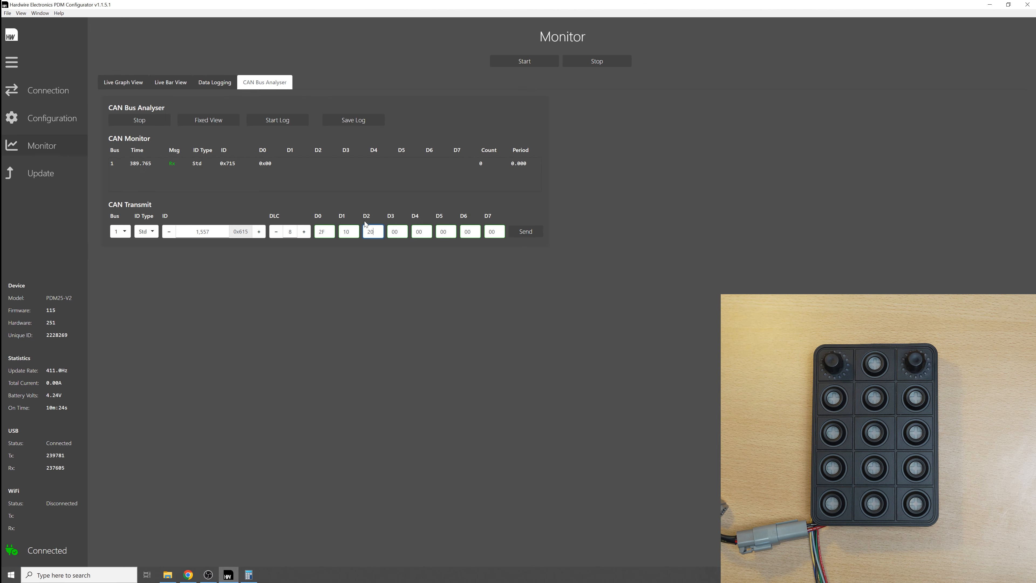
# Step: Check byte 3, the sub index, in the PDF and use 00 for transmit byte D3 in the PDM Configurator
pyautogui.click(188, 576)
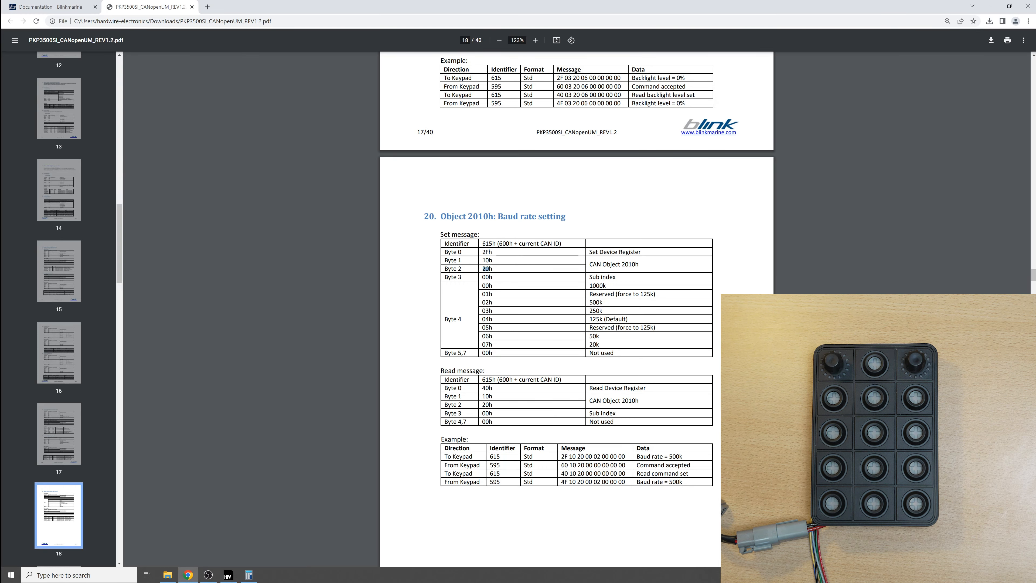
pyautogui.click(228, 576)
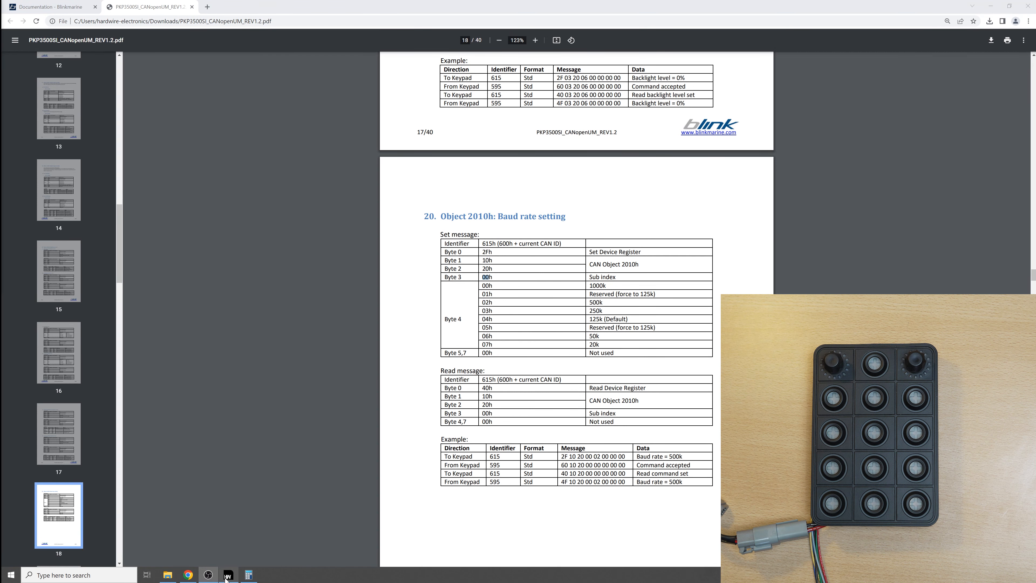
pyautogui.click(396, 230)
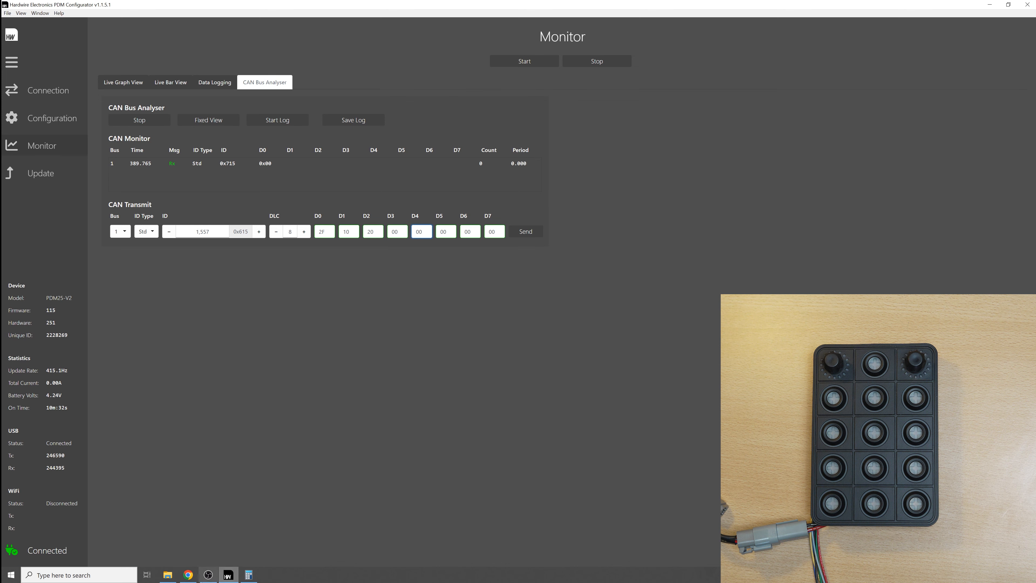
# Step: Look up the byte 4 code for a 1000k baud rate in the PDF and use 00 for transmit byte D4 in the PDM Configurator
pyautogui.click(188, 575)
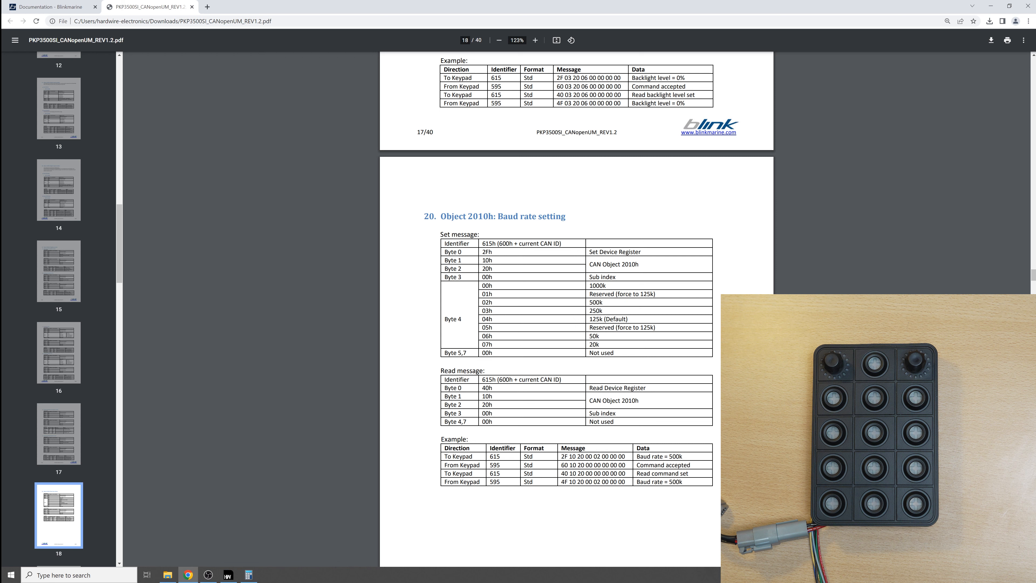
pyautogui.moveTo(607, 286); pyautogui.dragTo(589, 287)
pyautogui.moveTo(462, 319); pyautogui.dragTo(448, 319)
pyautogui.moveTo(492, 286); pyautogui.dragTo(483, 286)
pyautogui.click(228, 575)
pyautogui.doubleClick(419, 232)
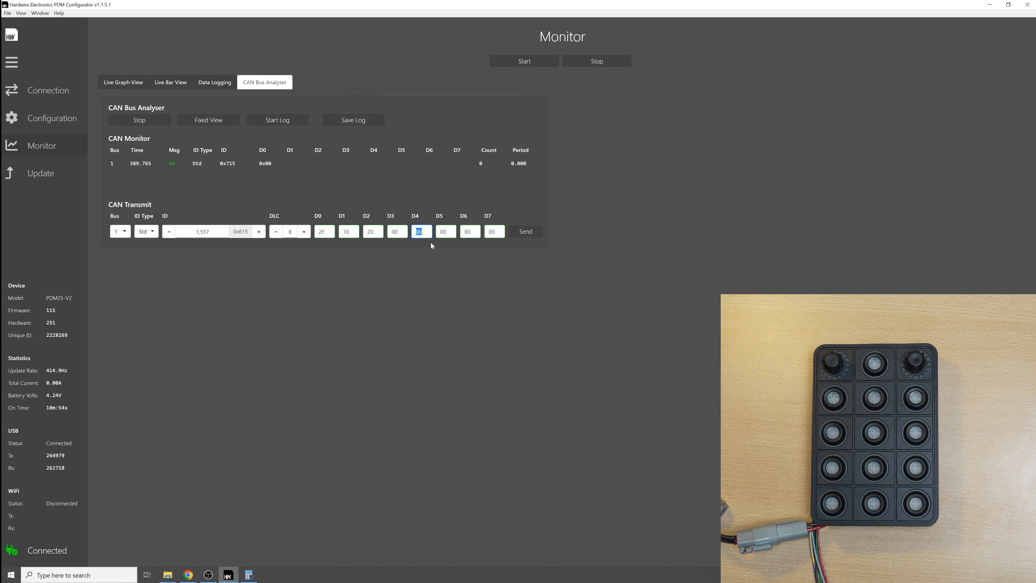
# Step: Check the values of the unused bytes 5 to 7 in the PDF and return to the PDM Configurator
pyautogui.click(188, 575)
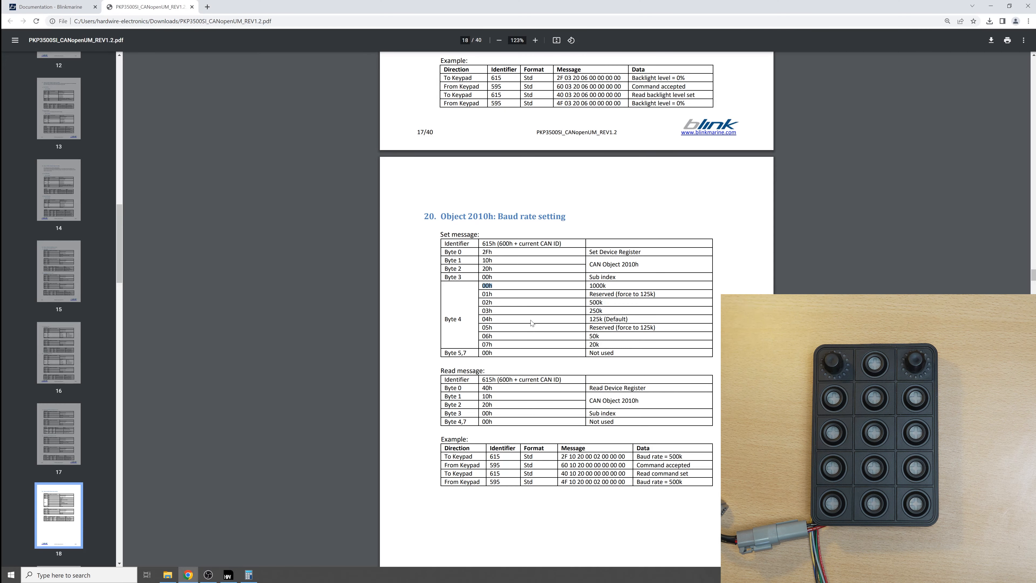
pyautogui.doubleClick(488, 352)
pyautogui.click(362, 322)
pyautogui.click(236, 576)
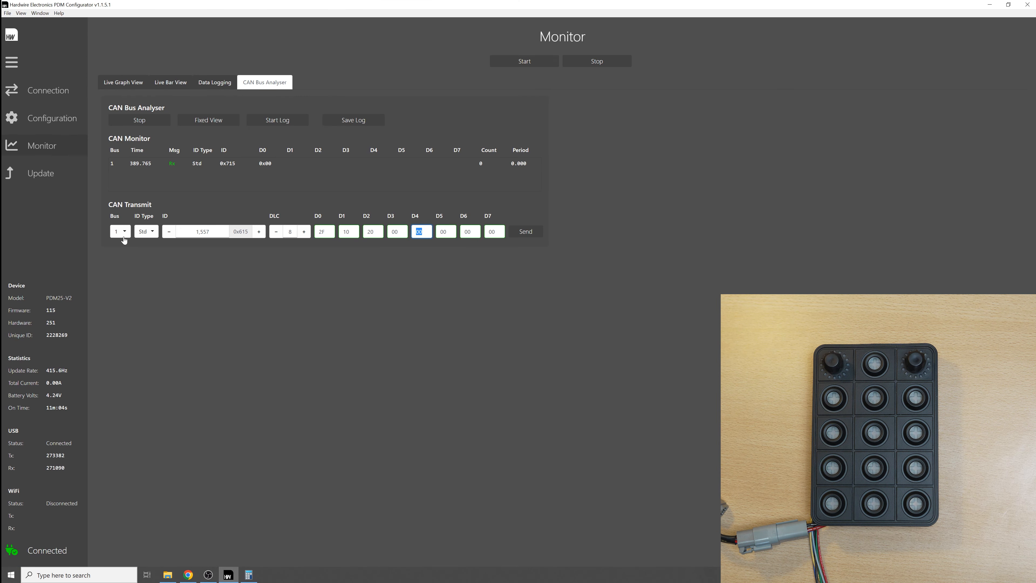
# Step: Send the 1000k baud rate message to the keypad and examine the transmitted message and the keypad's reply in the CAN Monitor
pyautogui.click(530, 232)
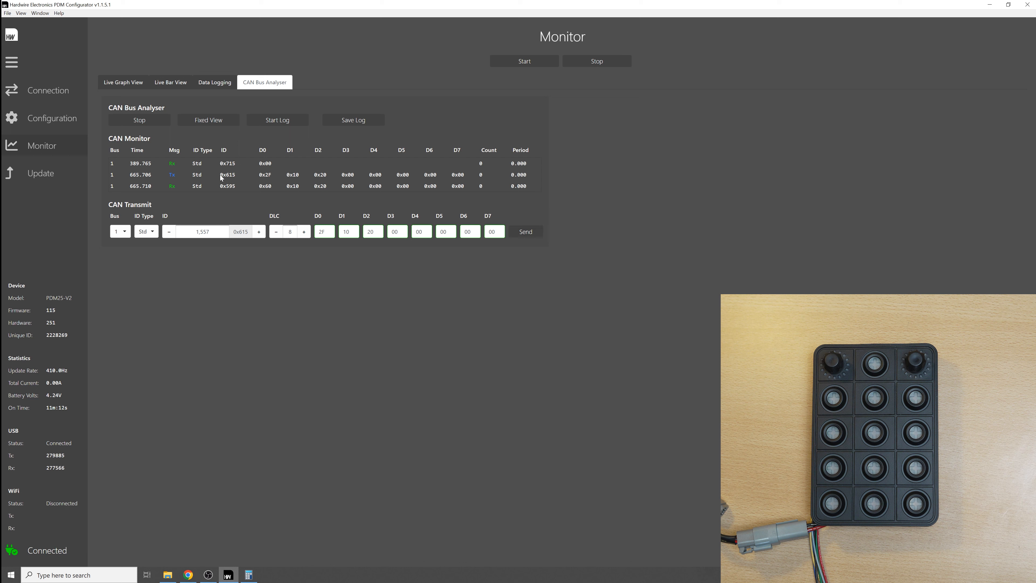
pyautogui.moveTo(220, 176); pyautogui.dragTo(319, 173)
pyautogui.click(224, 186)
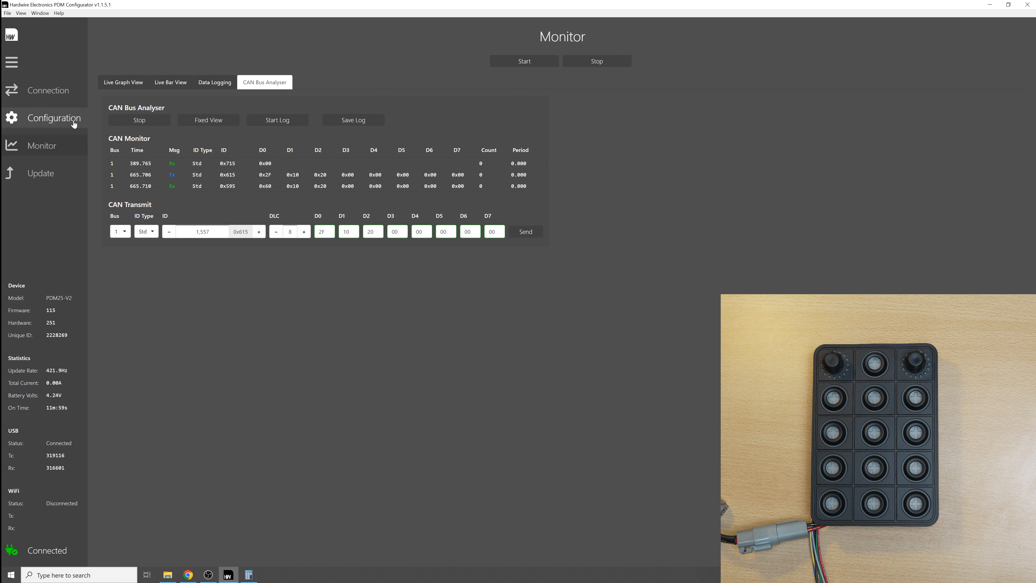
# Step: Set the PDM's CAN Bus 1 speed to 1000 kbit/s in the general configuration and send the configuration to the device
pyautogui.click(52, 118)
pyautogui.click(118, 85)
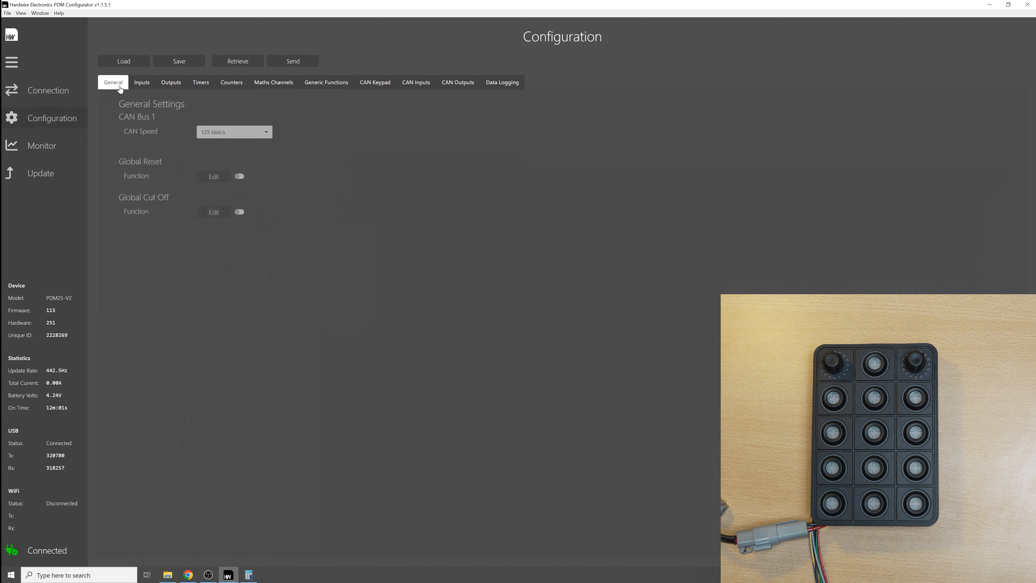
pyautogui.click(236, 133)
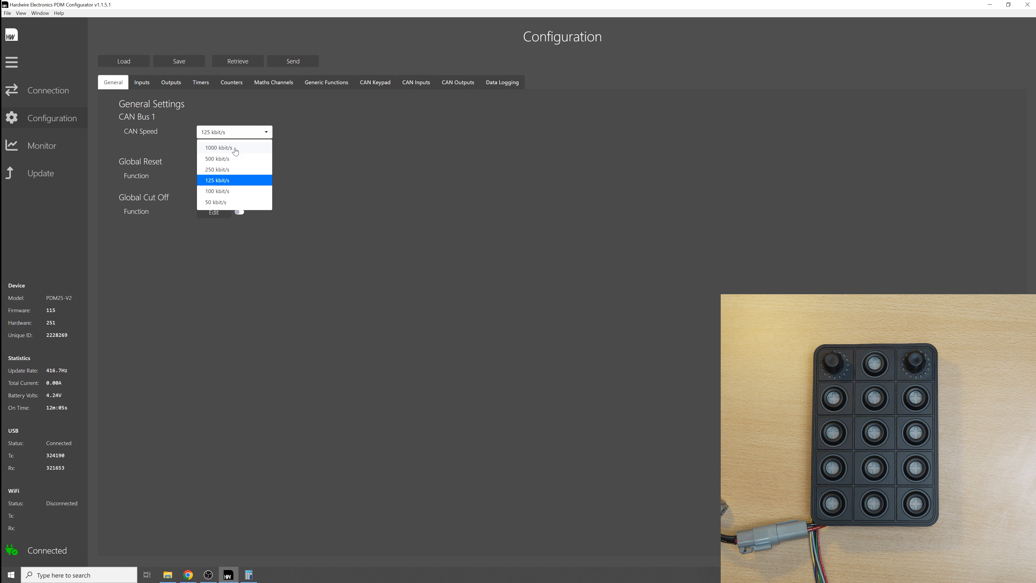
pyautogui.click(235, 149)
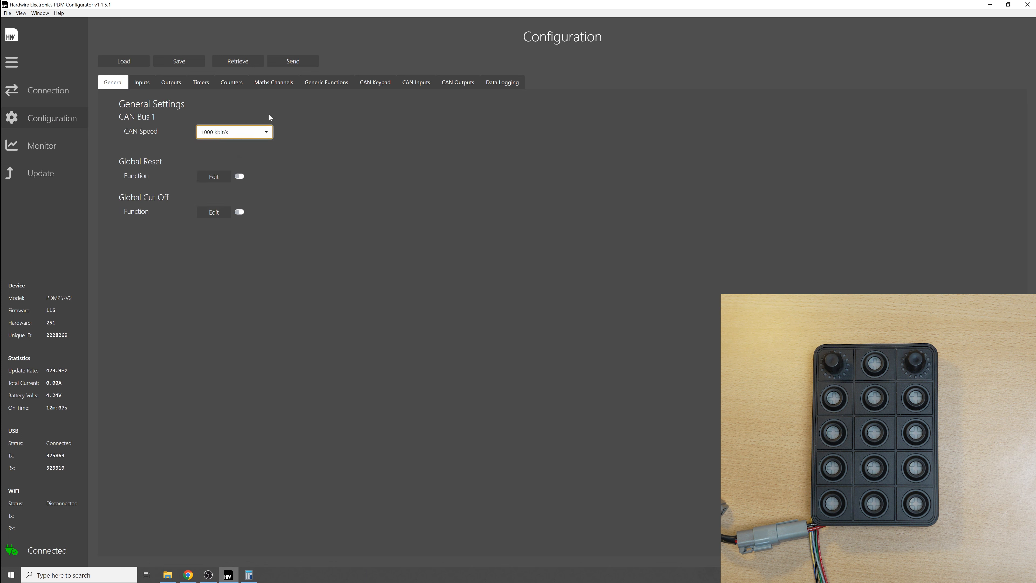
pyautogui.click(288, 62)
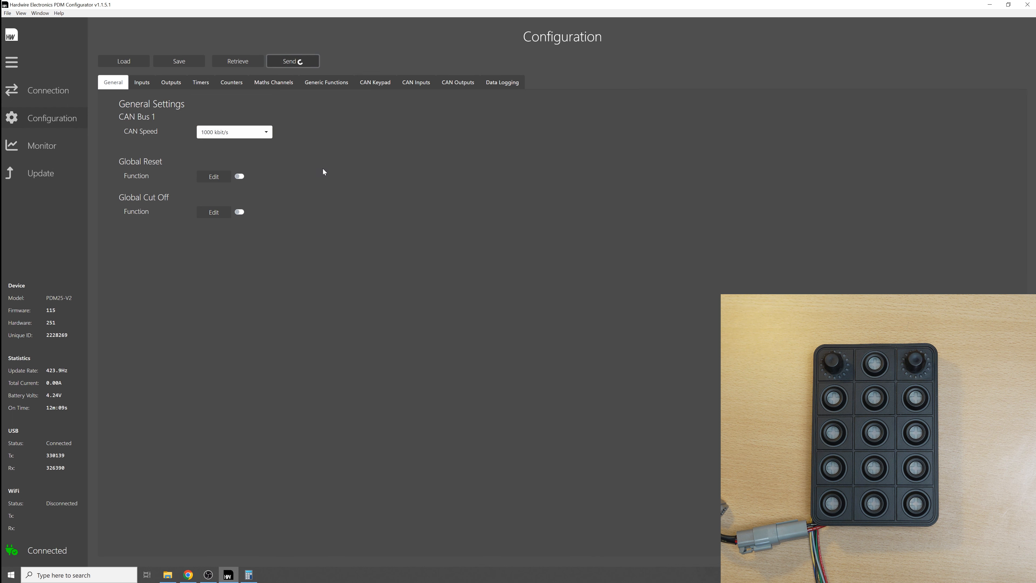
pyautogui.click(565, 288)
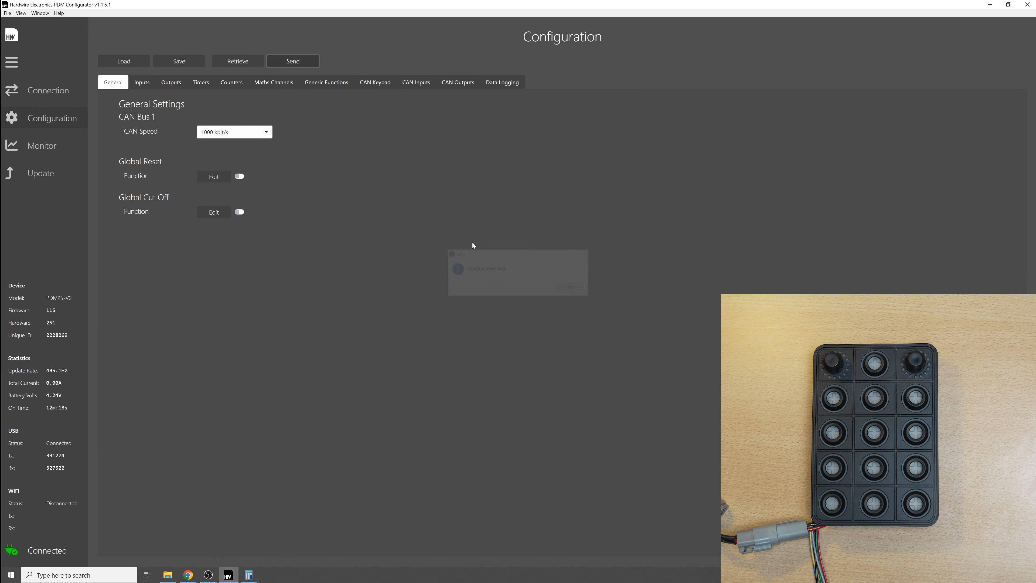
# Step: Return to the CAN Bus Analyser and examine the newest message received from the keypad
pyautogui.click(44, 146)
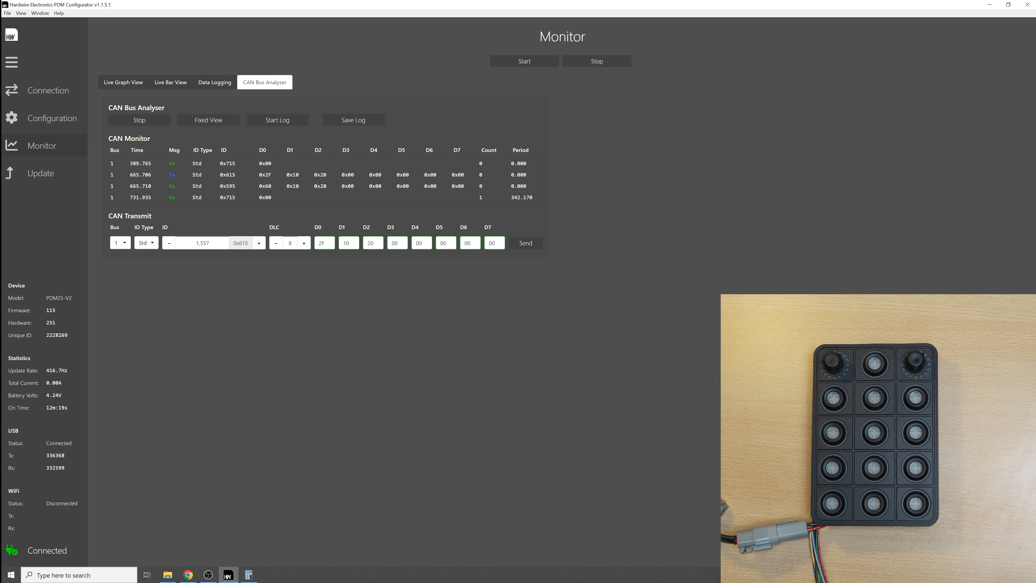
pyautogui.moveTo(272, 198); pyautogui.dragTo(229, 199)
pyautogui.click(298, 196)
# Step: Look up the byte 4 code for 125k in the PDF, set transmit byte D4 to 04 and send the message to the keypad
pyautogui.click(188, 575)
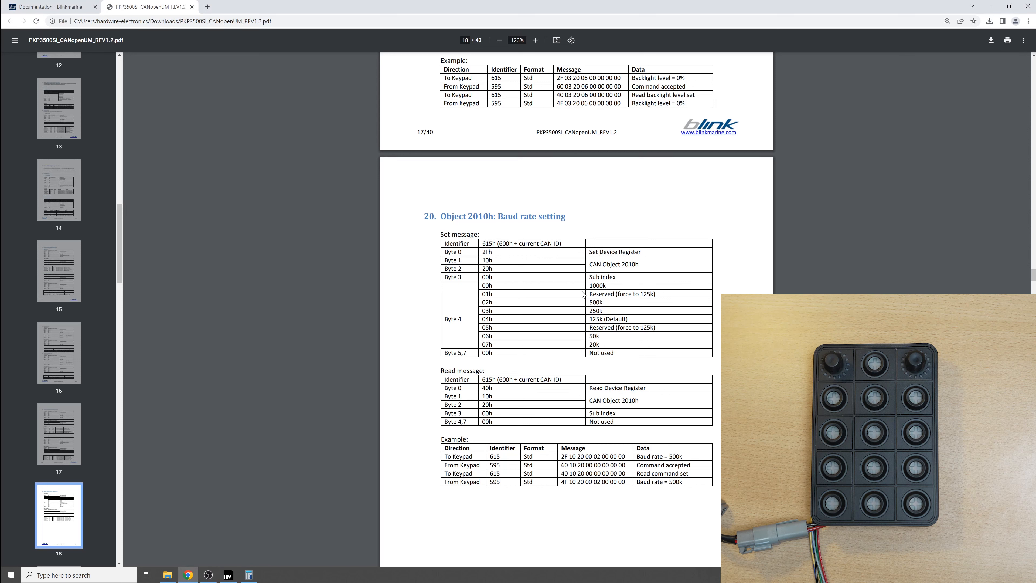
pyautogui.doubleClick(487, 319)
pyautogui.click(233, 575)
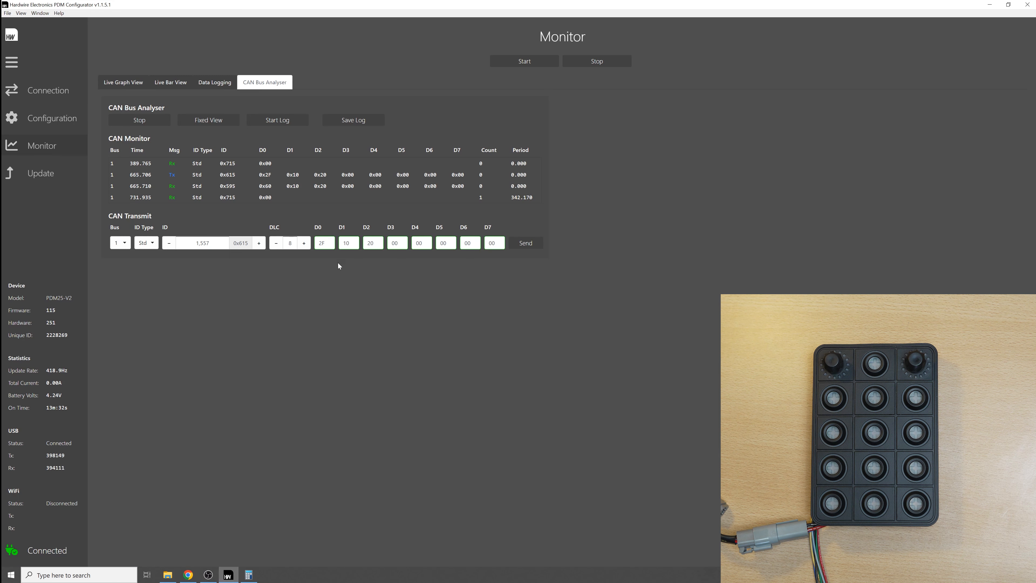
pyautogui.doubleClick(420, 243)
pyautogui.write('0')
pyautogui.click(481, 282)
pyautogui.click(518, 245)
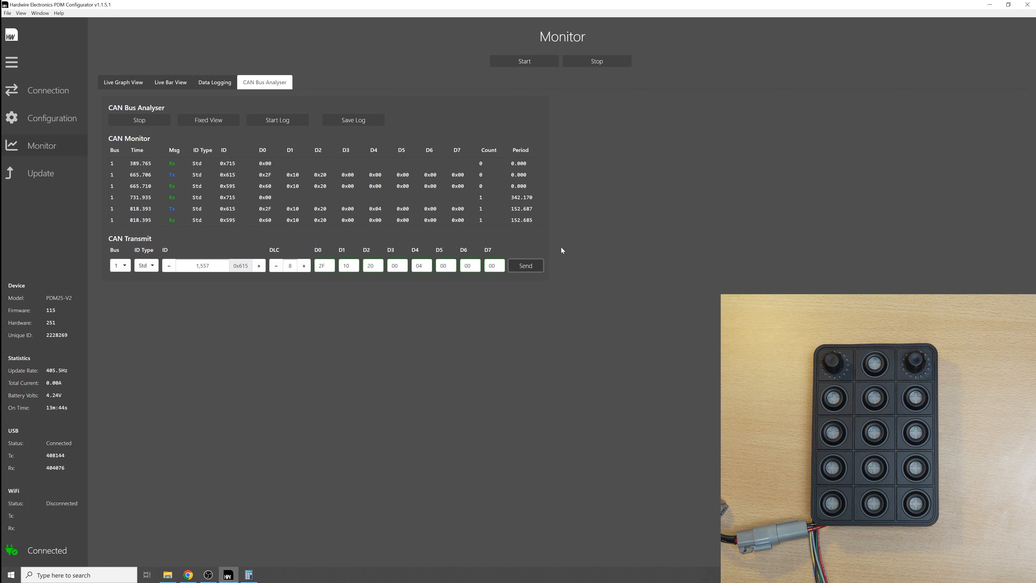
# Step: Set the PDM's CAN Bus 1 speed to 125 kbit/s, send the configuration and reopen the CAN Bus Analyser
pyautogui.click(26, 119)
pyautogui.click(209, 133)
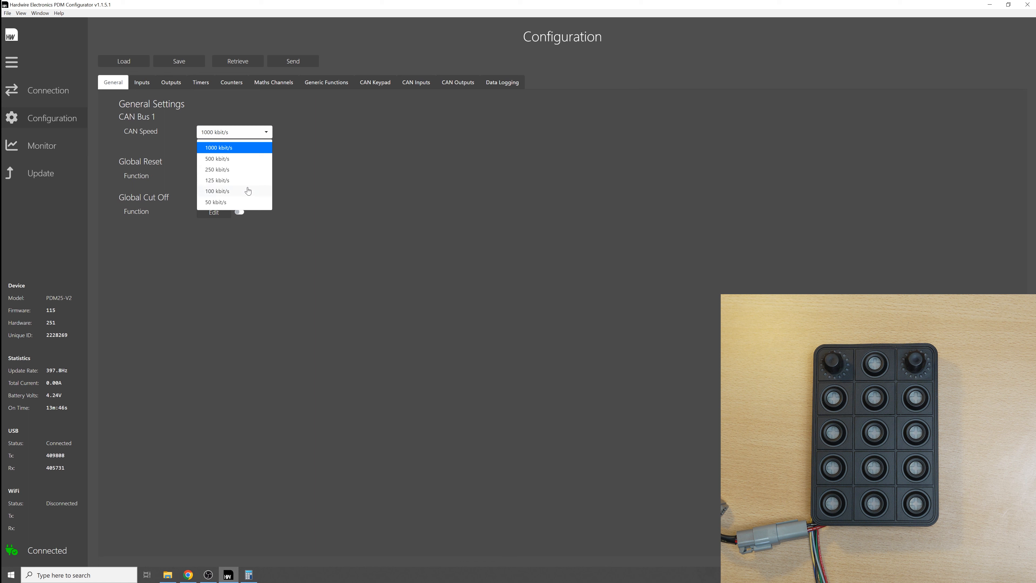
pyautogui.click(234, 181)
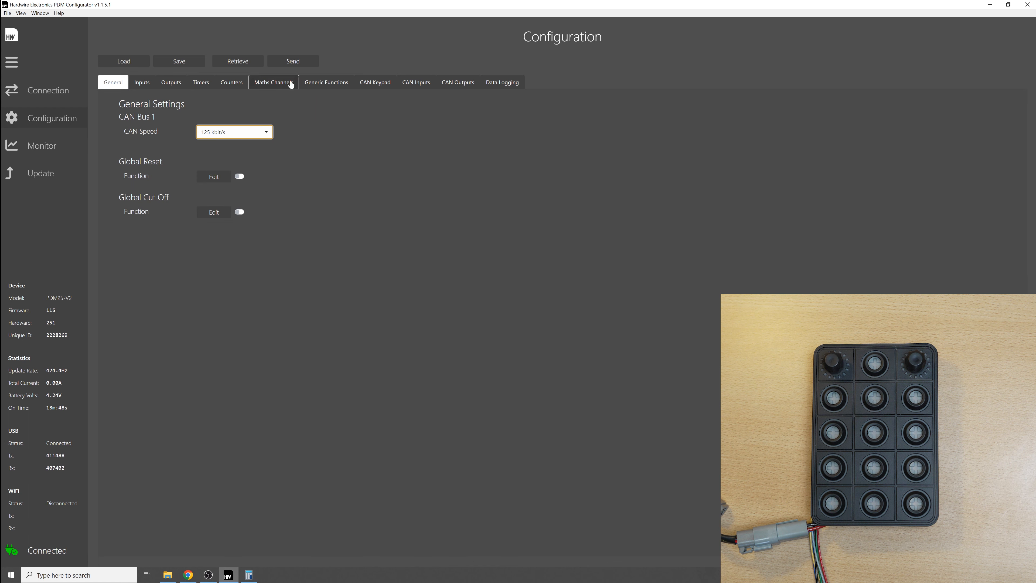
pyautogui.click(290, 61)
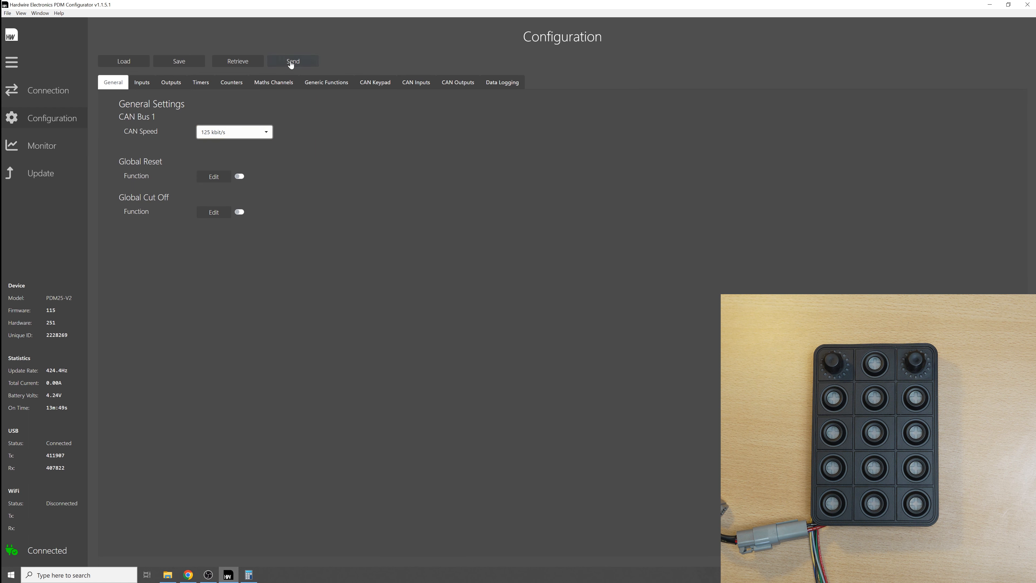
pyautogui.click(78, 148)
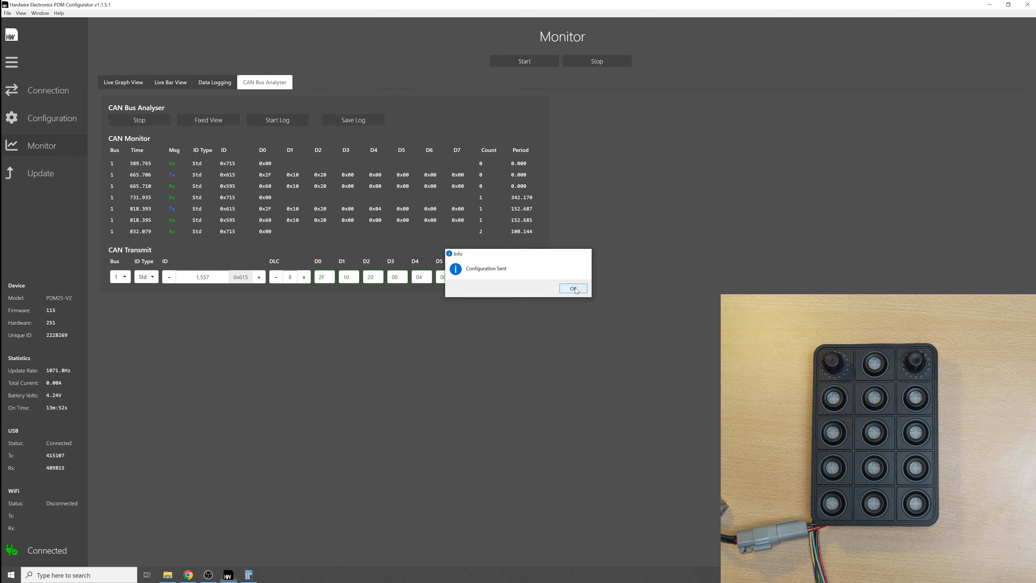
pyautogui.click(574, 288)
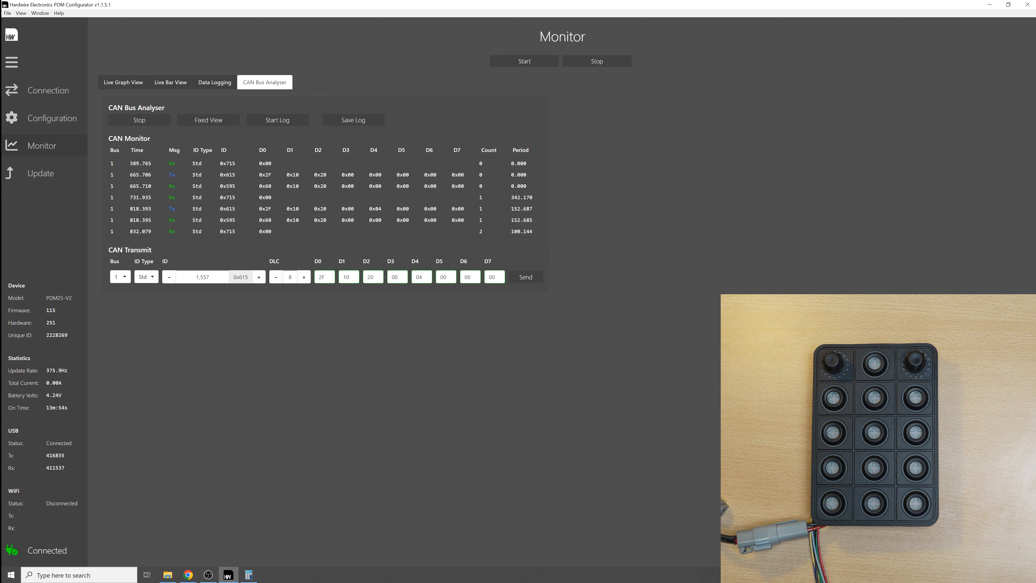